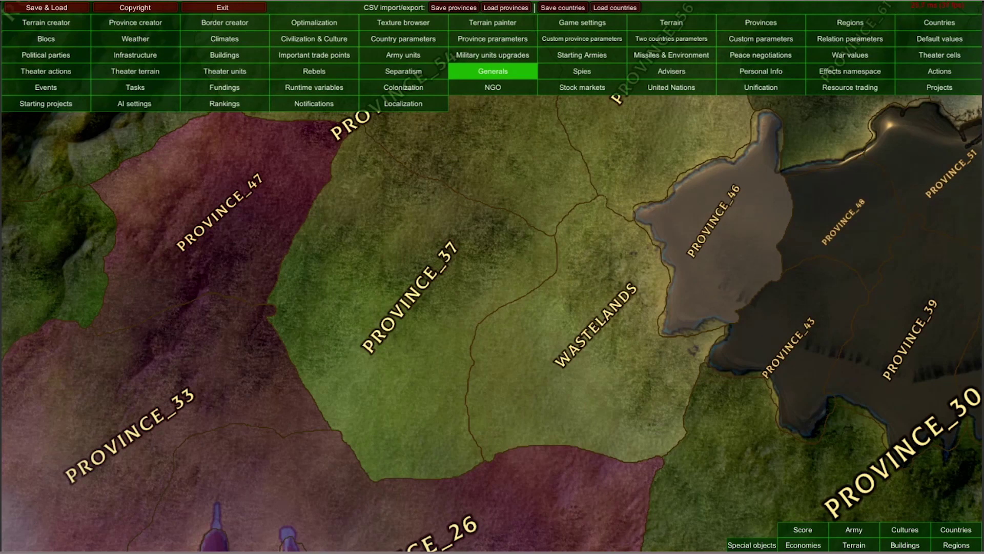
Rename the Mountains terrain type as Alpine in the terrain settings.
click(707, 23)
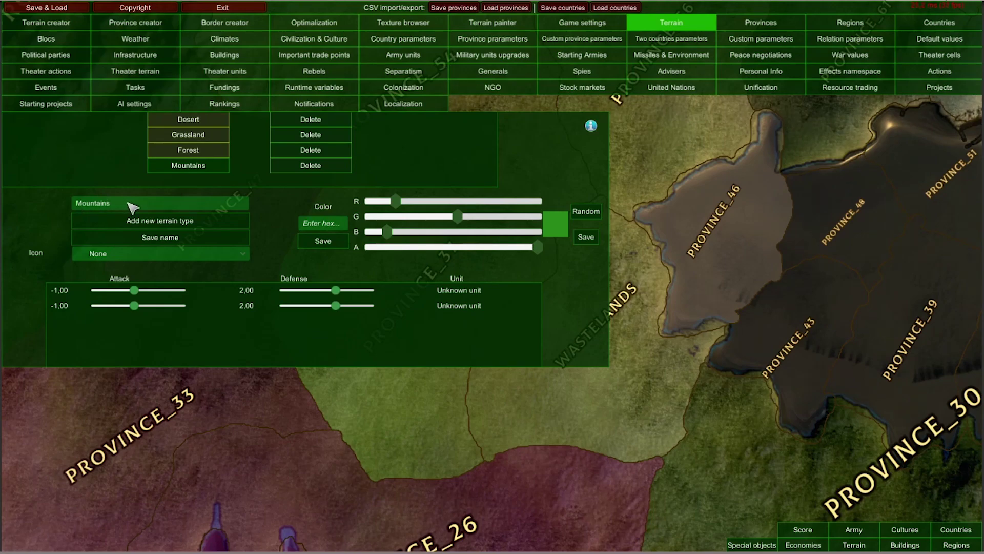
text(Ap)
click(158, 241)
Delete the Forest terrain type.
click(198, 153)
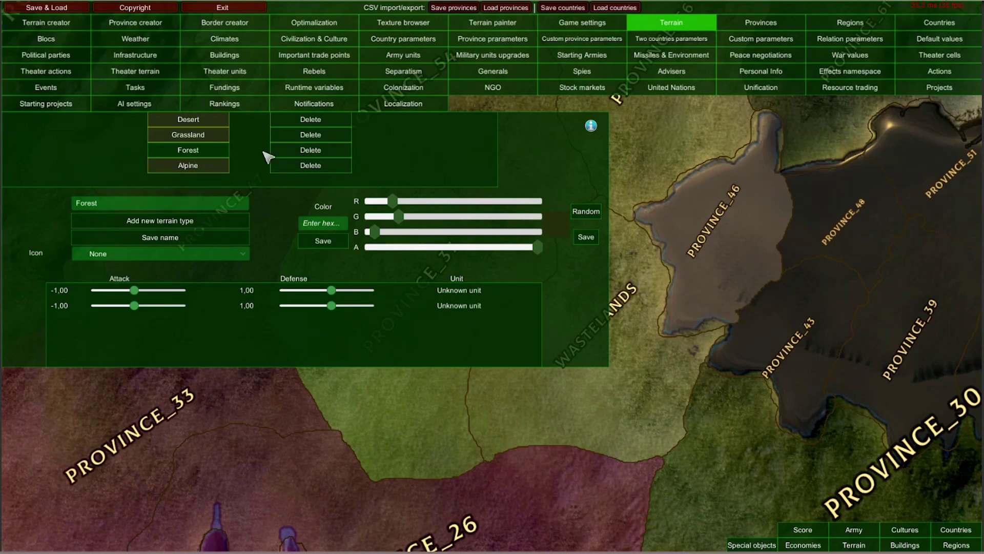
click(310, 150)
click(418, 324)
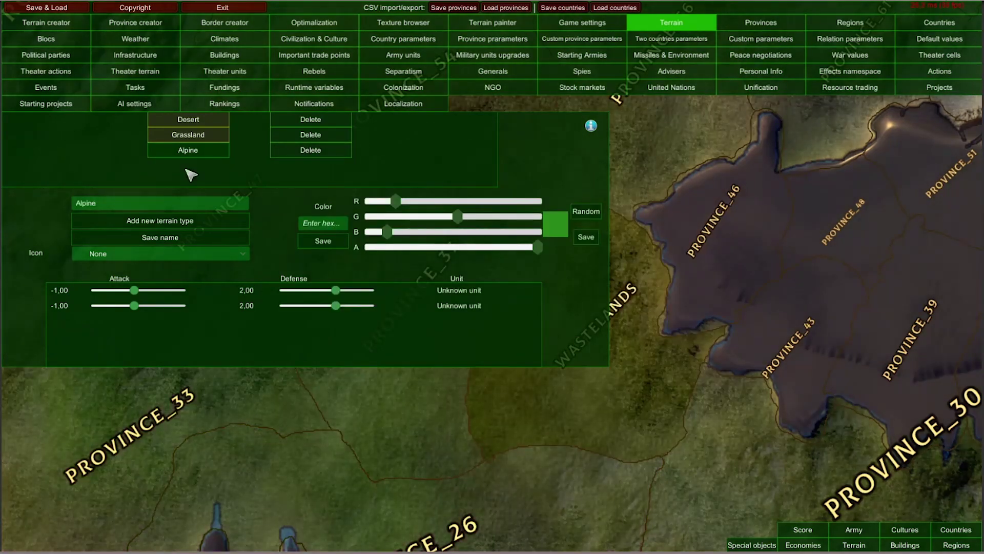
Add a new terrain type named Fields.
click(139, 207)
text(F)
click(177, 220)
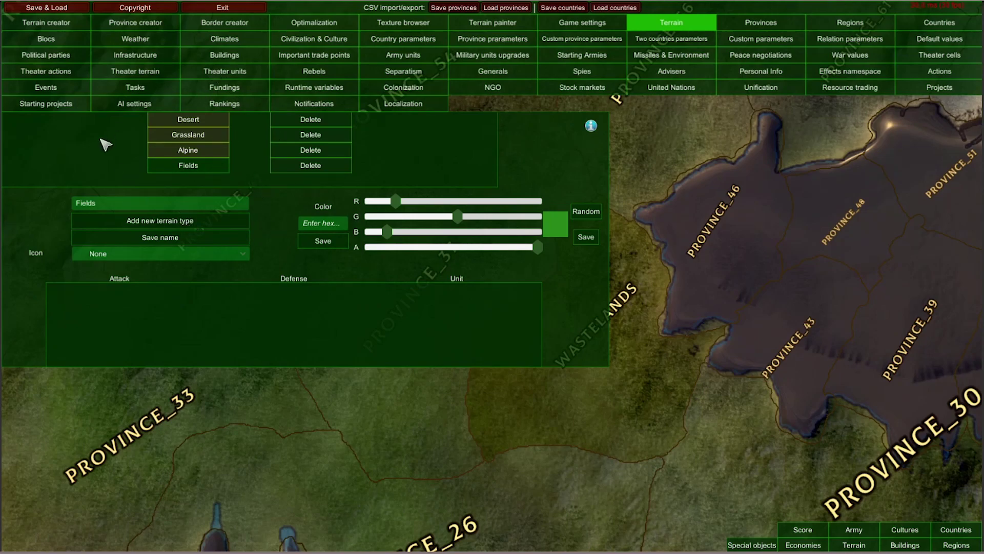
Look through the icons available for the Desert terrain type.
click(188, 119)
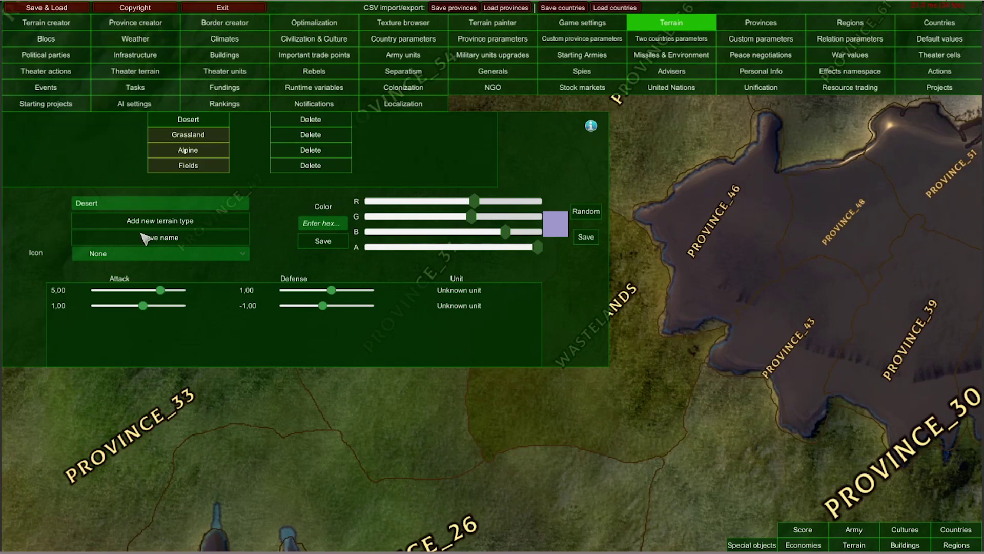
click(98, 258)
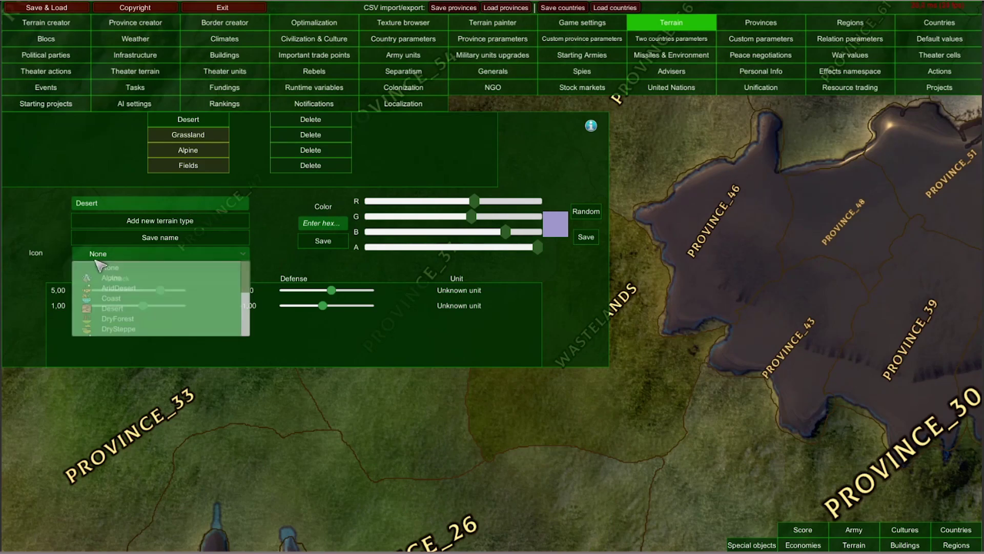
scroll(149, 280, down, 1)
scroll(153, 283, down, 3)
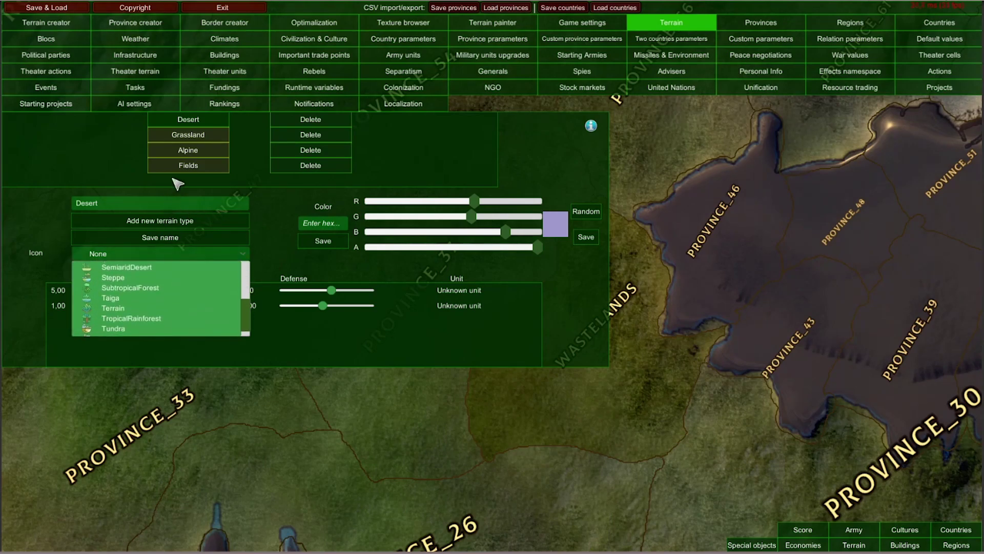
scroll(152, 285, up, 3)
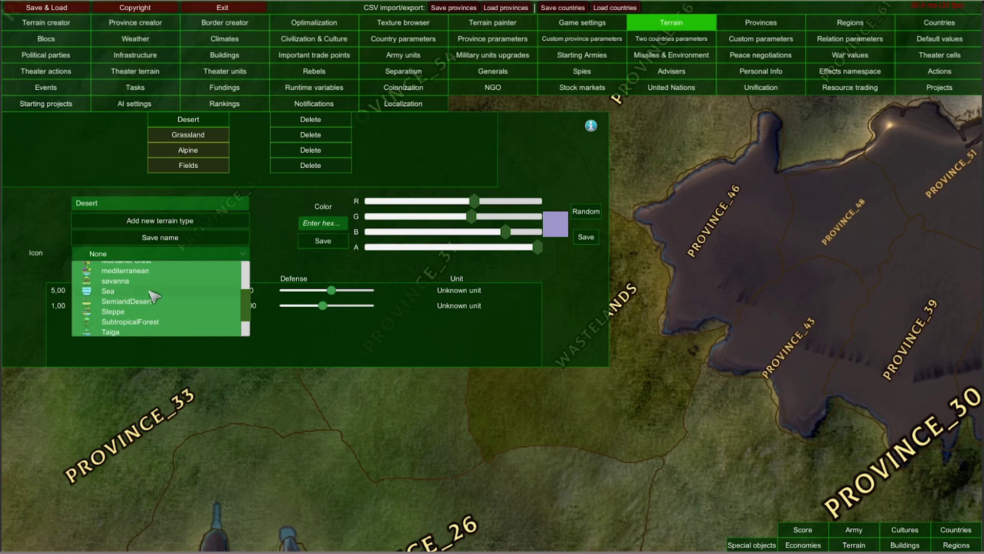
scroll(153, 292, up, 4)
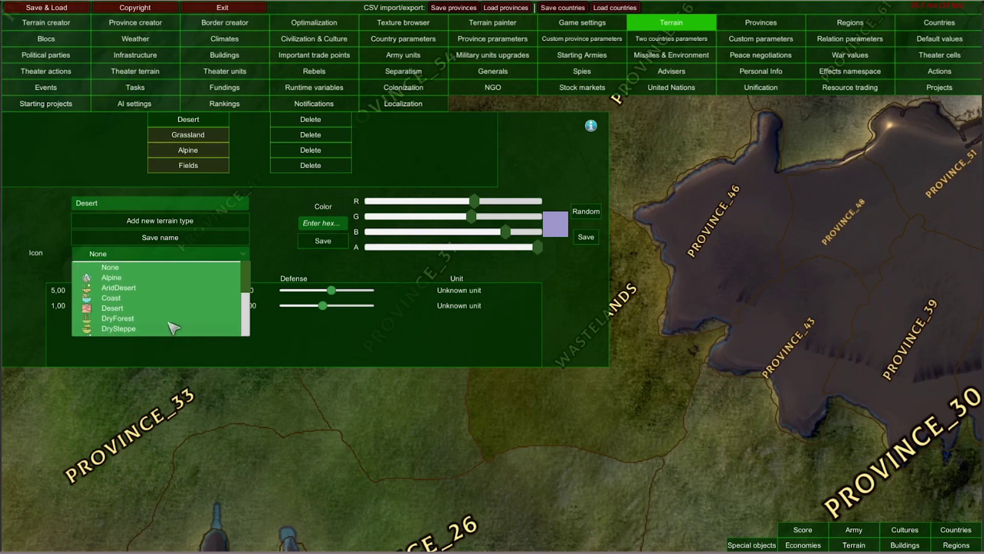
click(205, 156)
Assign the Alpine icon to the Alpine terrain type.
click(199, 154)
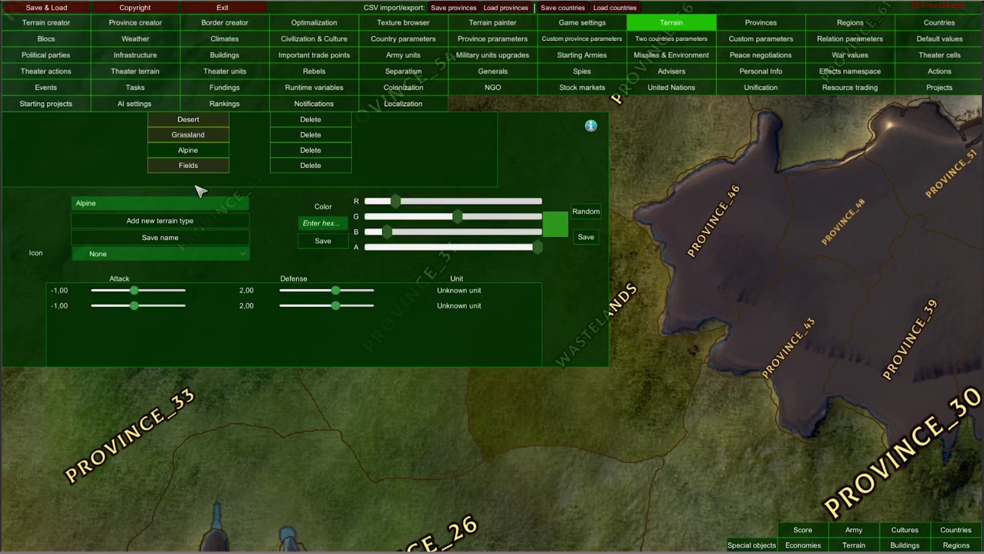
click(134, 252)
scroll(139, 298, down, 3)
scroll(145, 286, up, 2)
scroll(145, 286, up, 1)
click(123, 270)
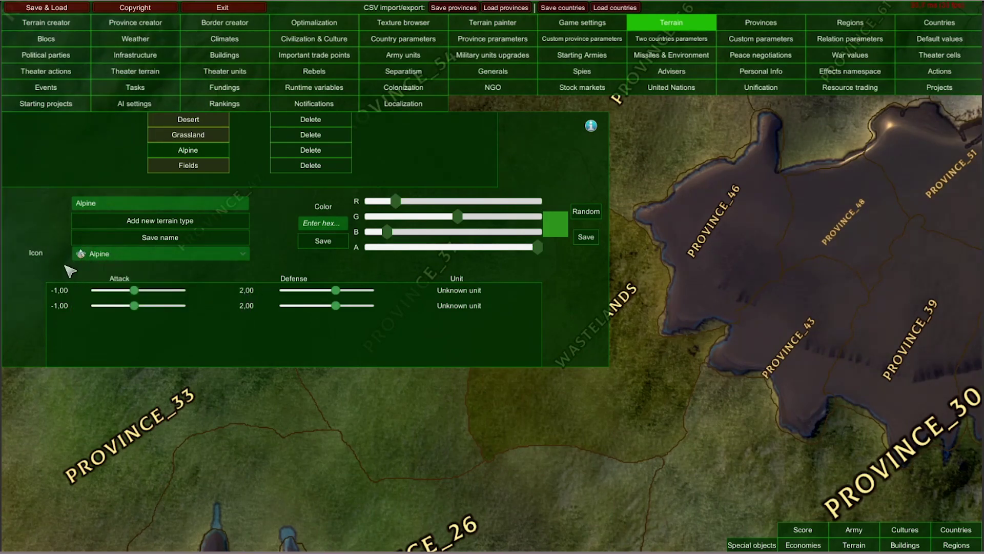
Change the Alpine terrain type's color to red and set the first unit's defense to 9 and attack to -7.
click(200, 135)
click(200, 151)
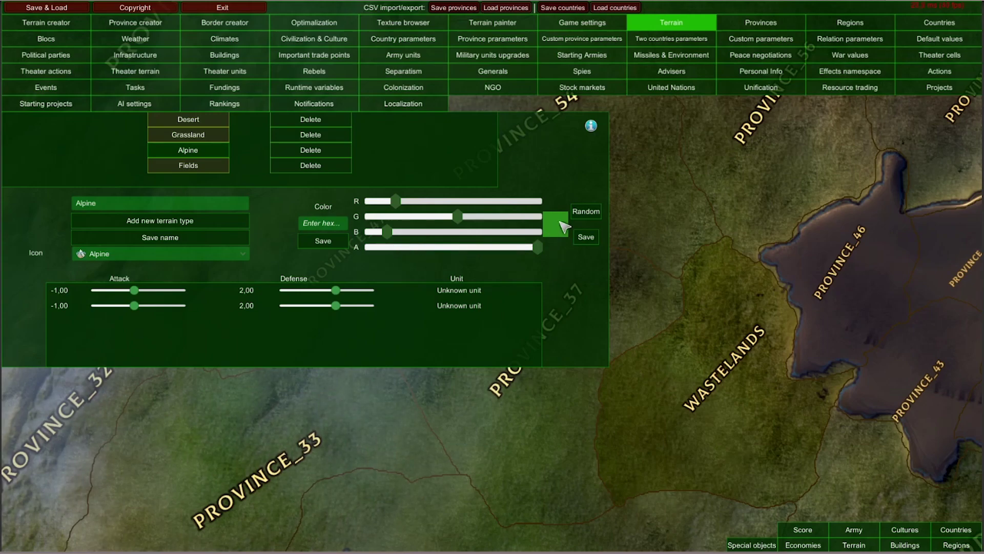
click(584, 216)
click(584, 215)
click(584, 215)
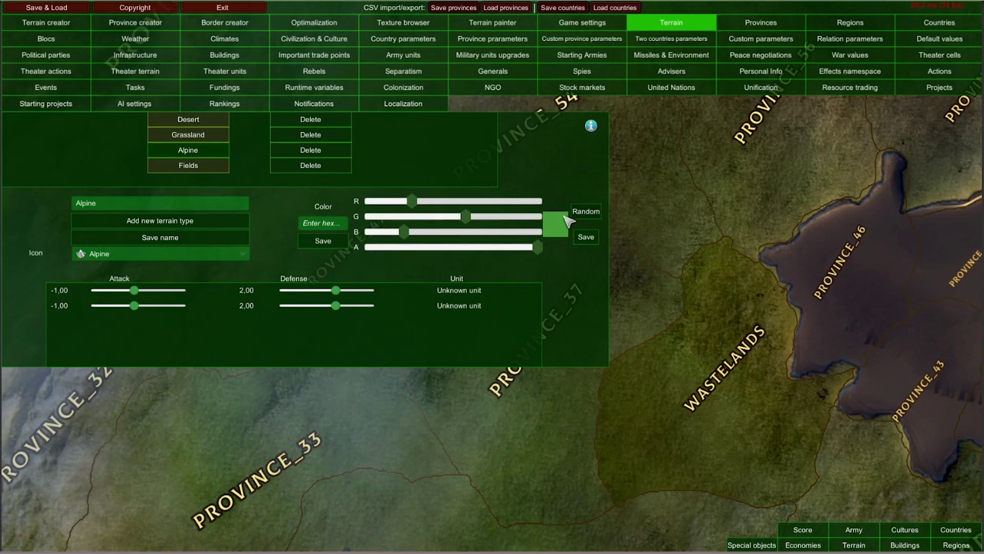
drag(469, 216, 540, 221)
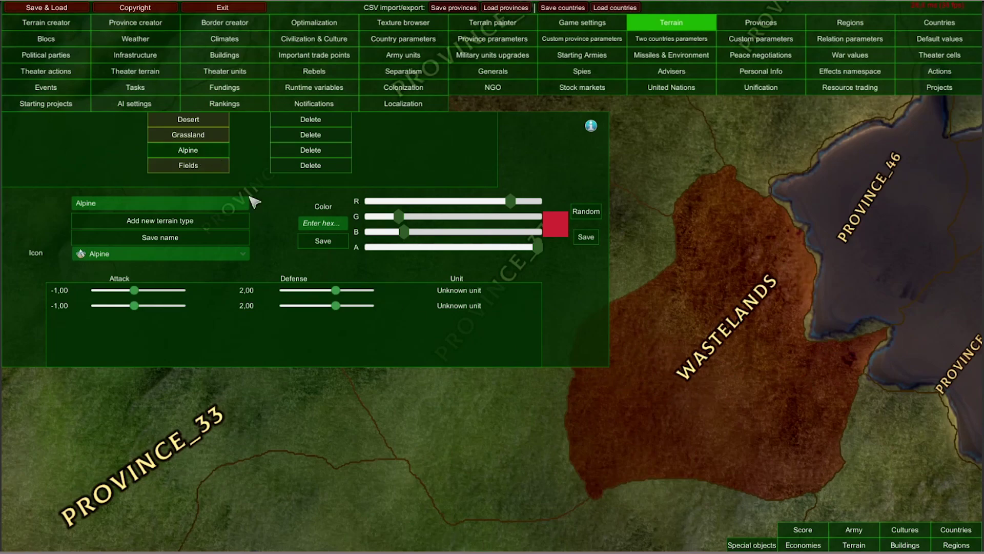
drag(334, 292, 366, 290)
drag(135, 290, 108, 290)
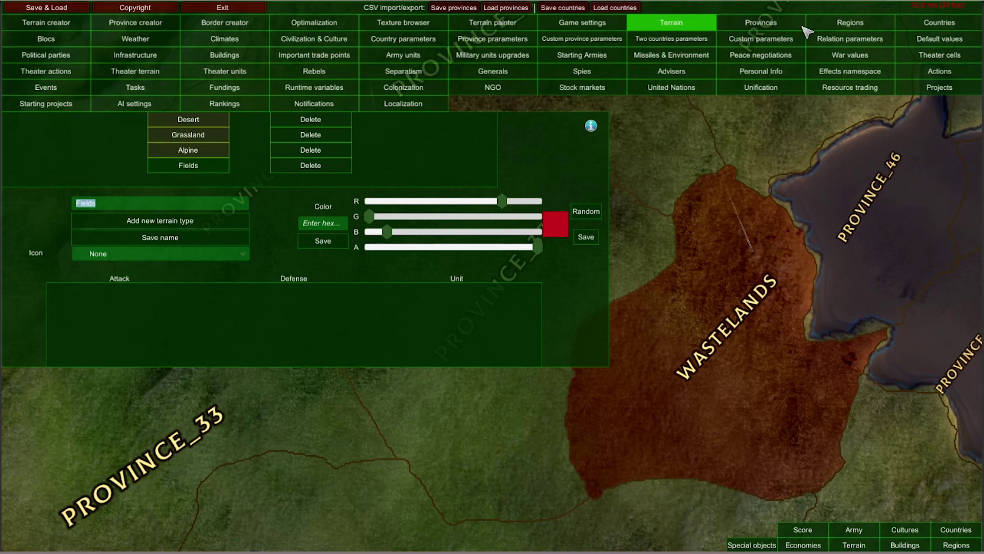
Check in the Province Editor where a province's terrain is assigned and which options it offers.
click(792, 38)
click(787, 26)
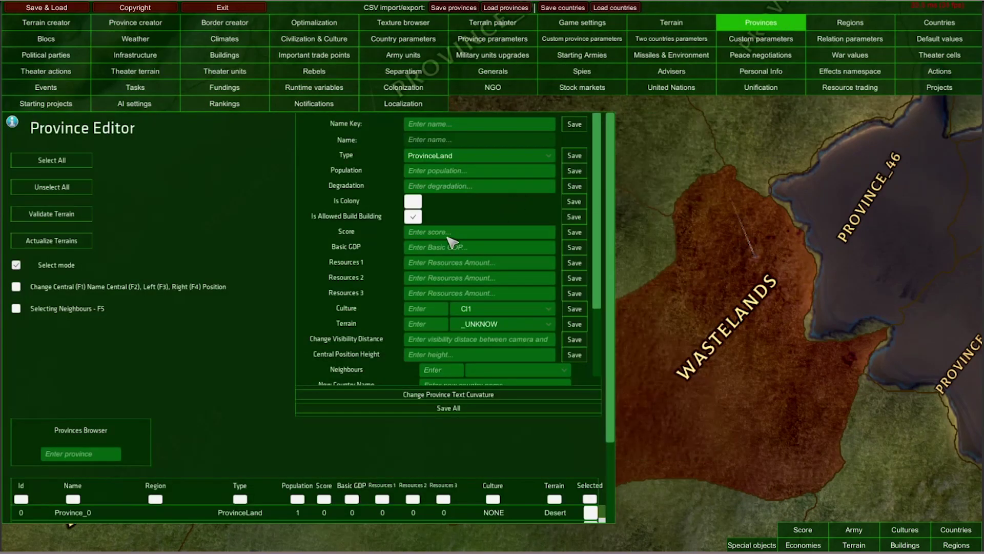
scroll(362, 287, down, 3)
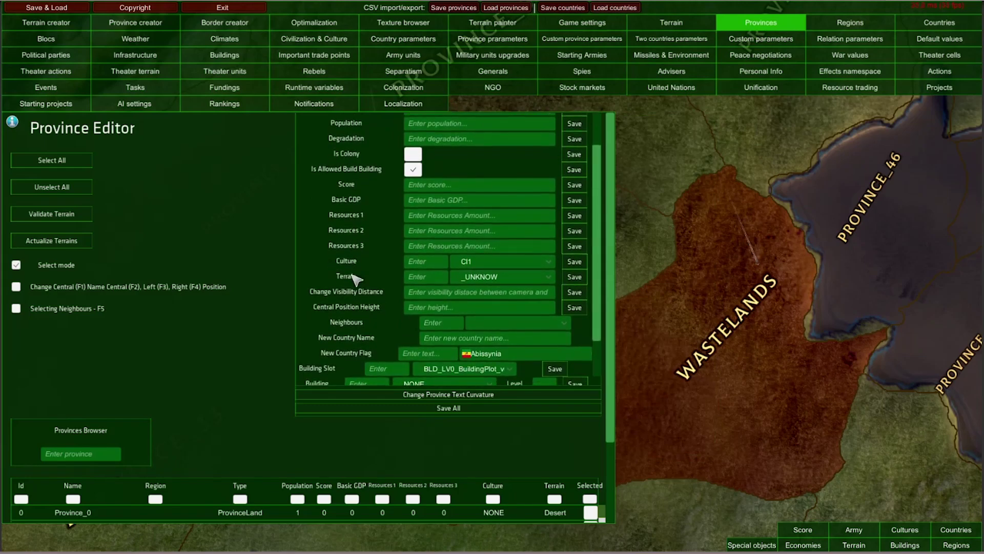
click(500, 277)
click(510, 285)
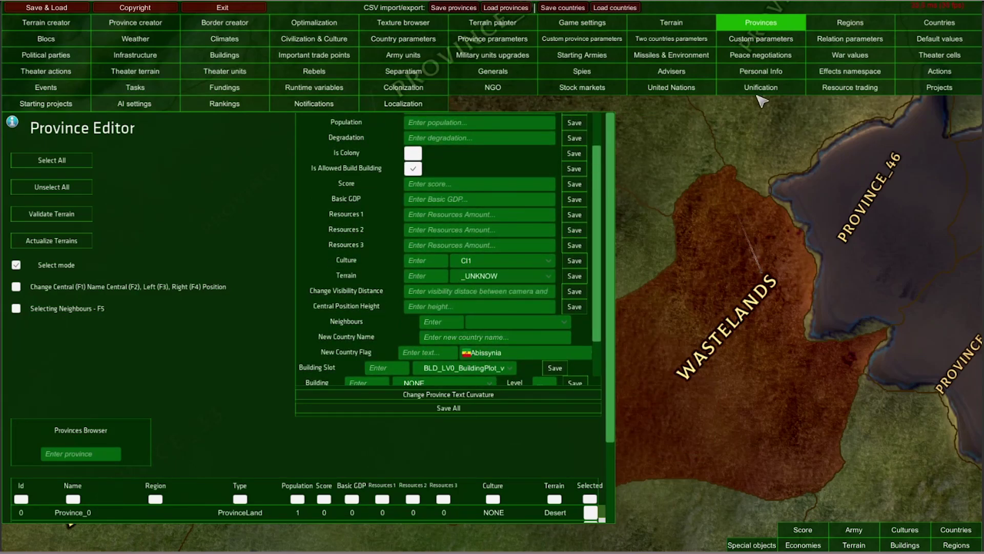
click(757, 27)
Delete the Sun weather type in the weather settings.
click(160, 44)
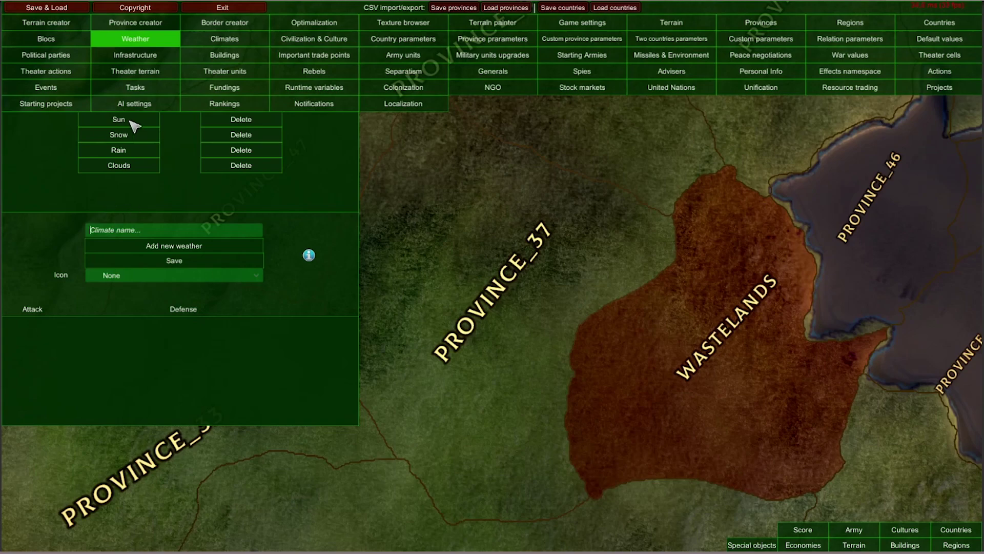
click(126, 168)
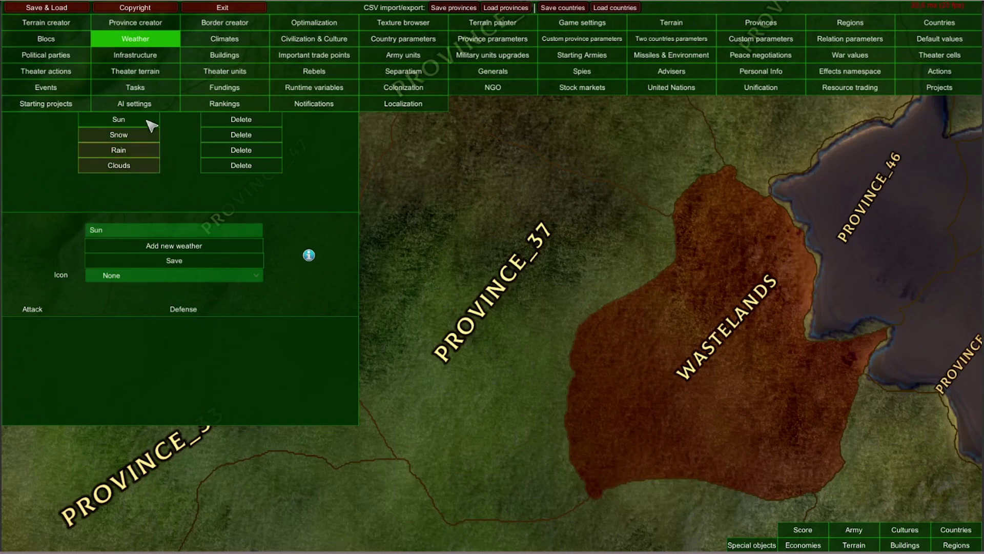
click(248, 166)
click(398, 324)
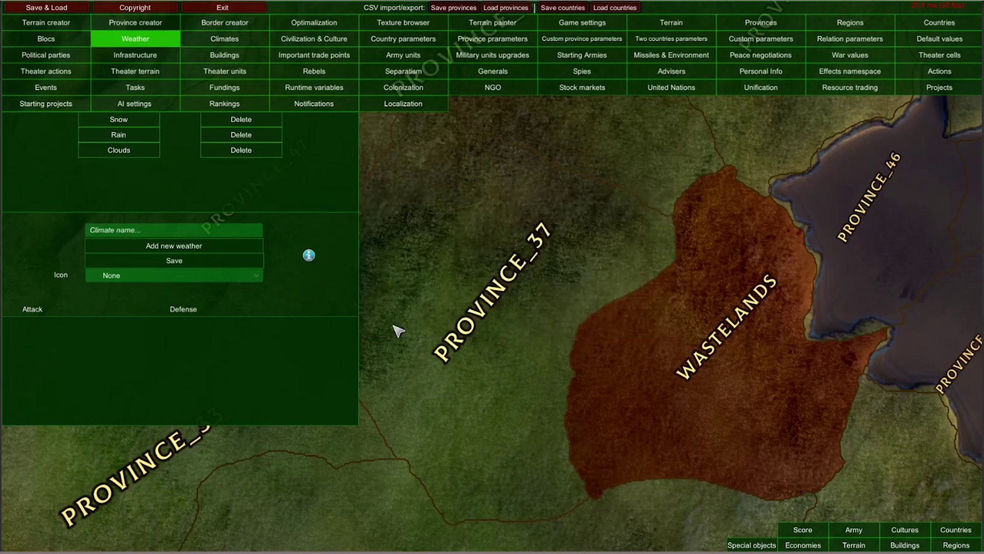
Rename the Snow weather type as Windy and add a new weather type named Sunny.
click(152, 154)
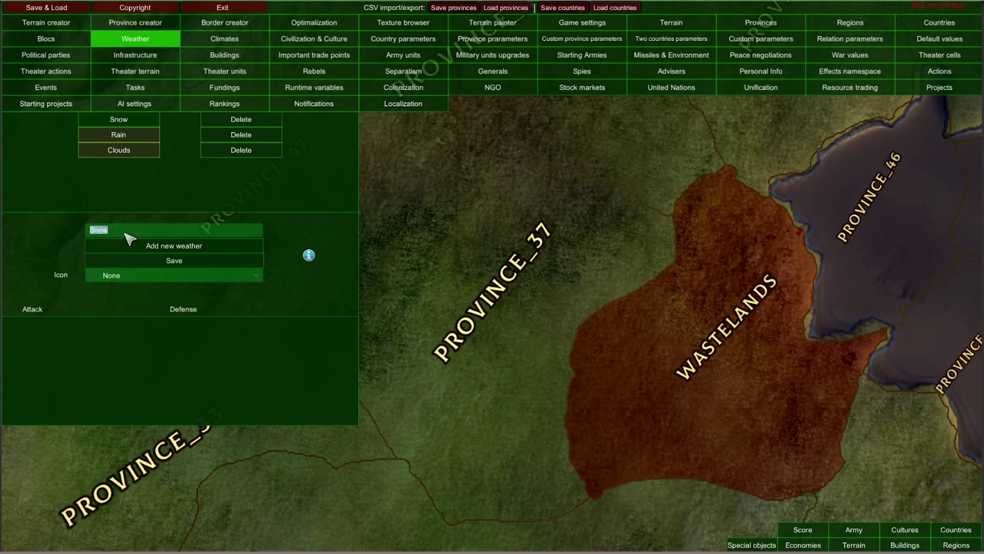
click(162, 262)
click(162, 233)
click(153, 250)
click(142, 164)
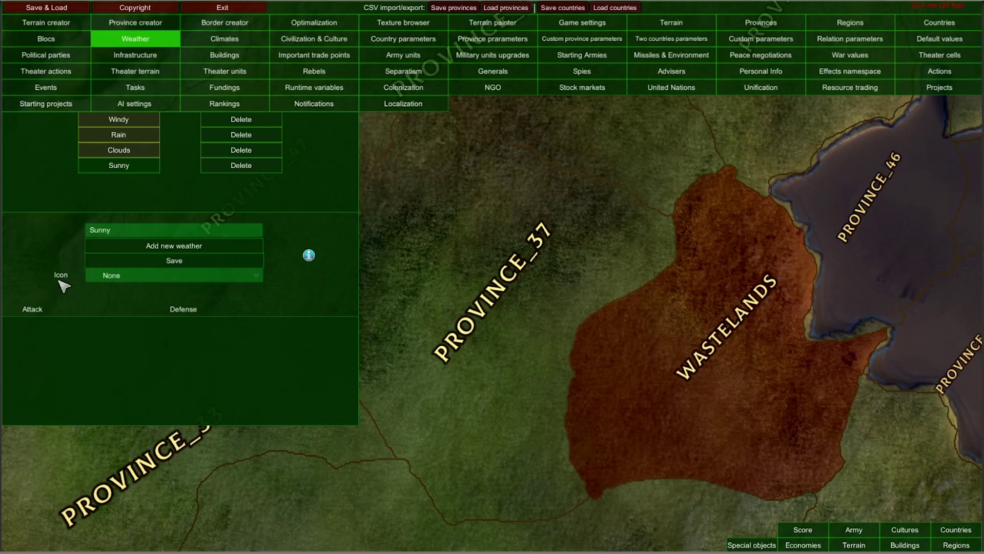
Look through the icon options for the Sunny weather type.
click(127, 277)
click(125, 300)
click(128, 324)
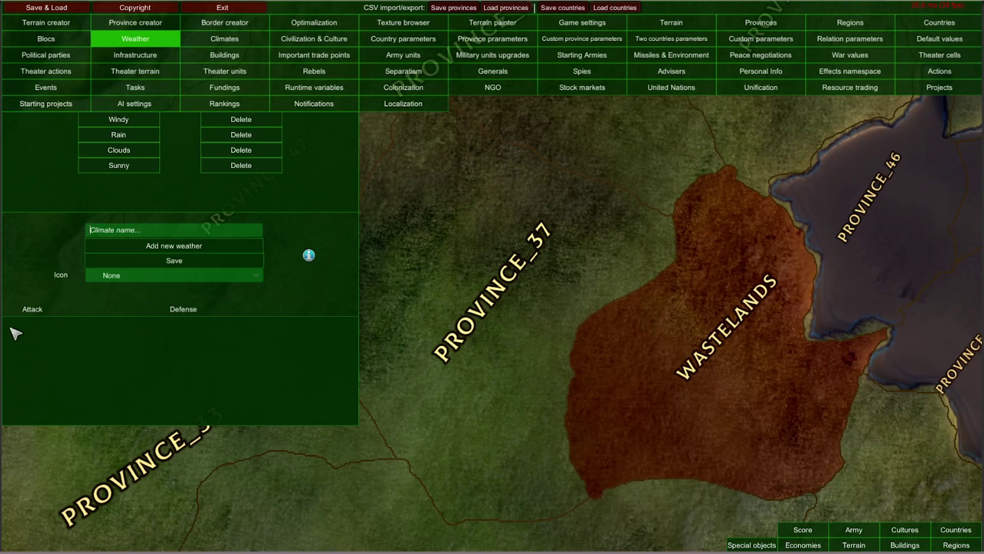
Review the Alpine terrain type's attack and defense modifiers, and return to the weather settings.
click(694, 25)
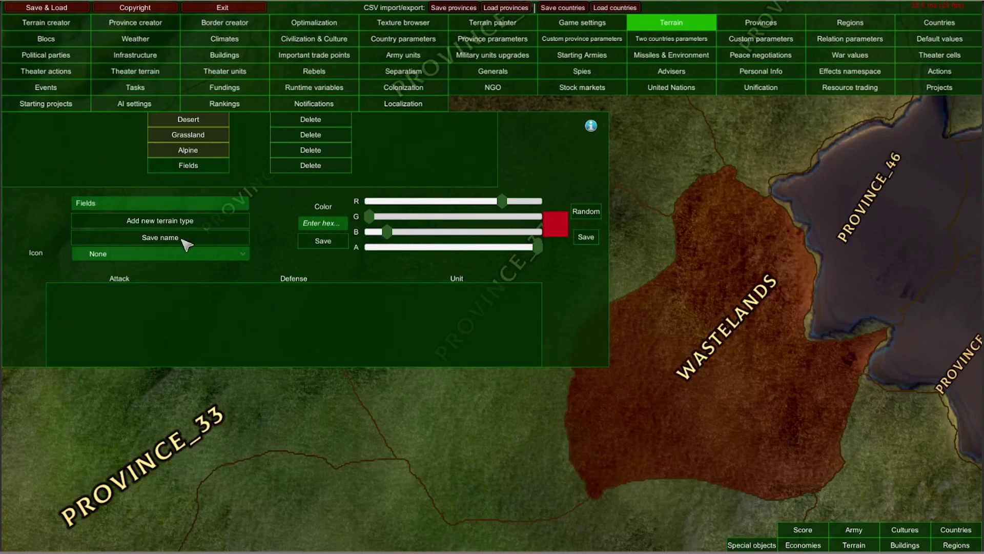
click(215, 153)
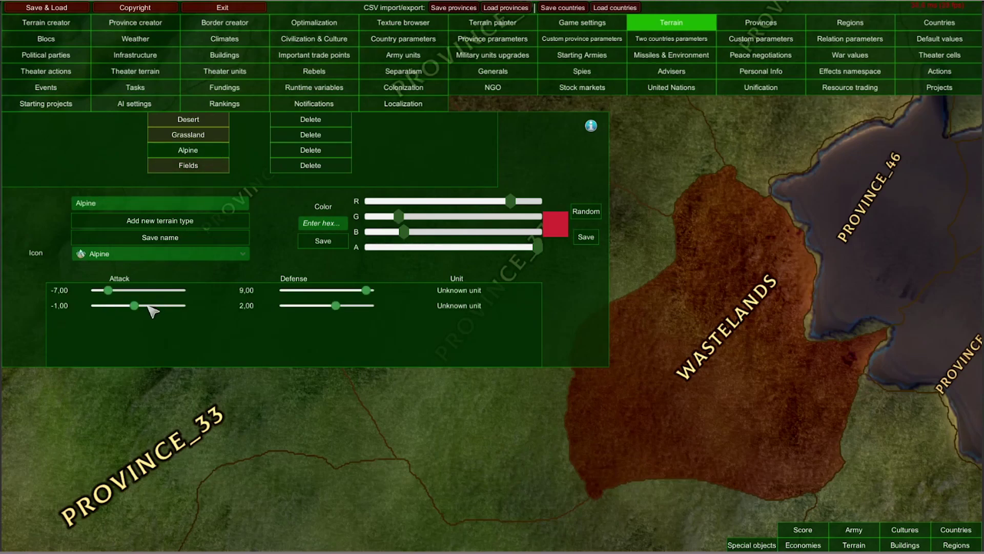
click(115, 41)
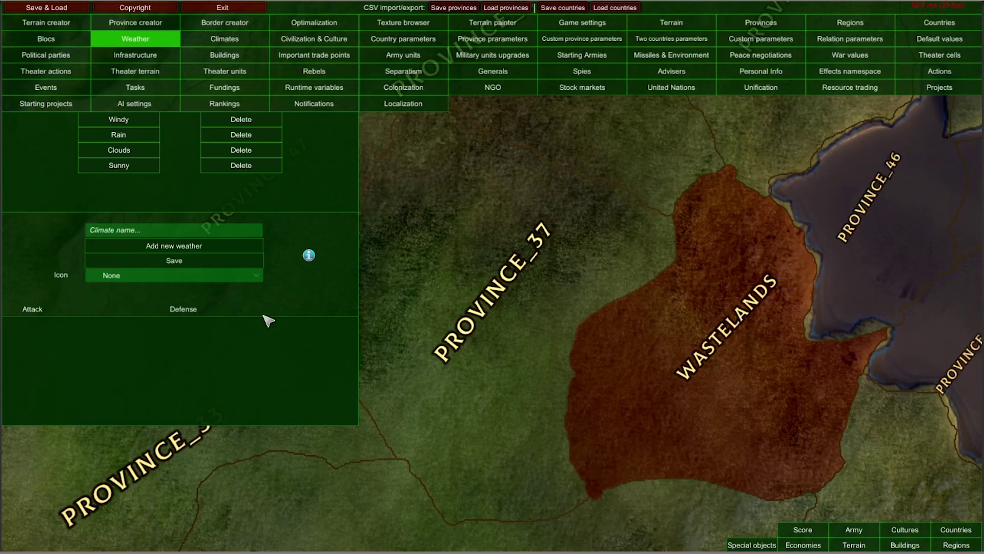
Delete the Tropical climate in the climate settings.
click(226, 41)
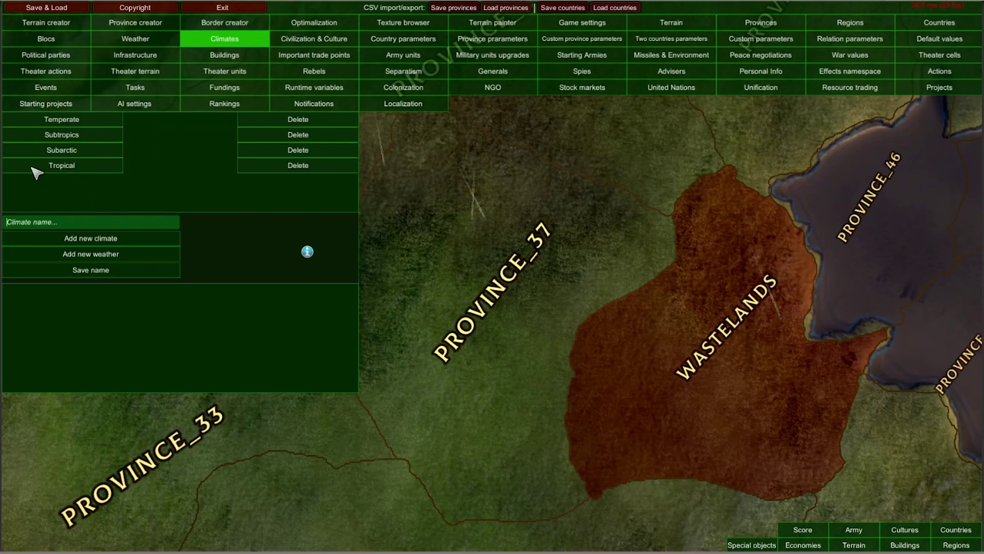
click(272, 168)
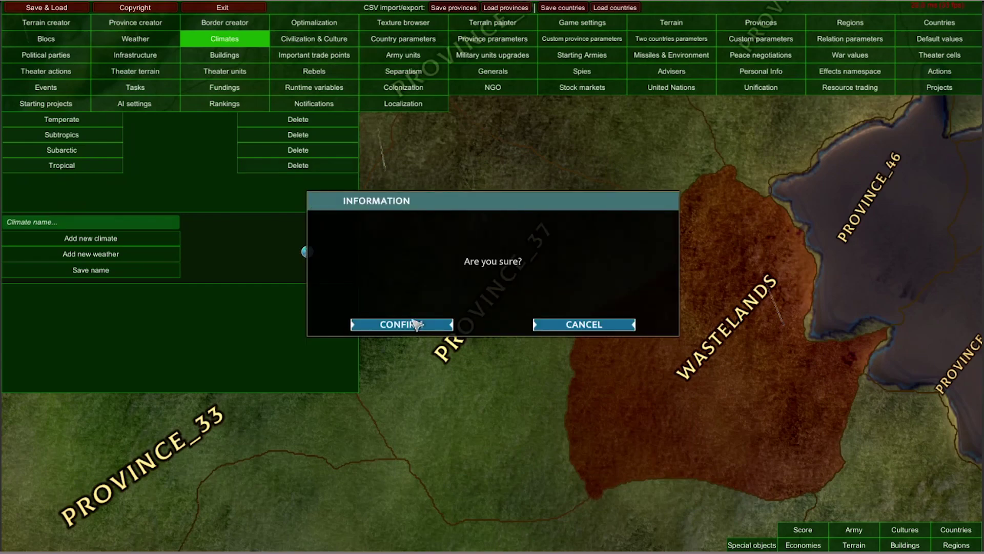
click(410, 330)
Add a new climate named Arctic.
click(91, 223)
text(Arctic)
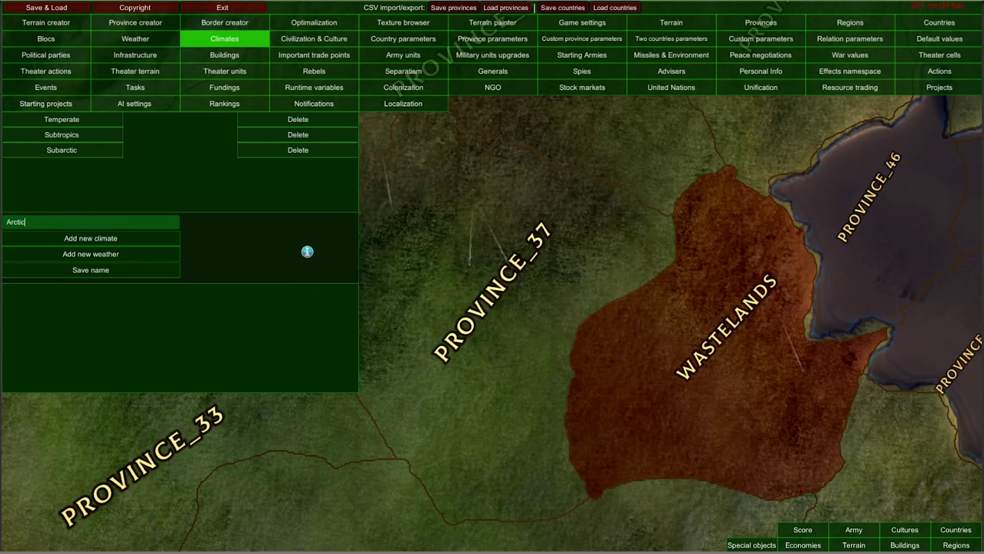
click(115, 242)
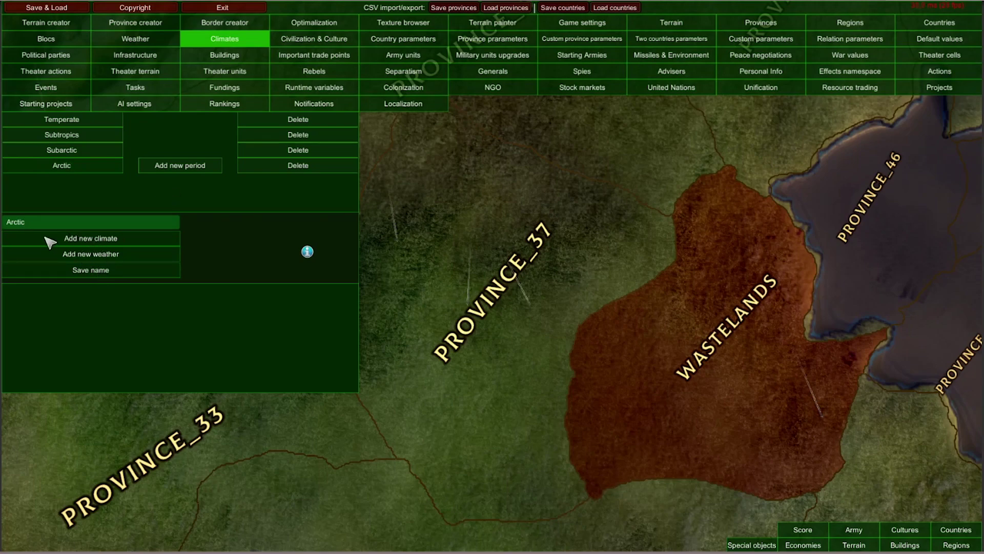
Add a weather entry to the Temperate climate's period starting 01.01 and set it to Rain.
click(75, 123)
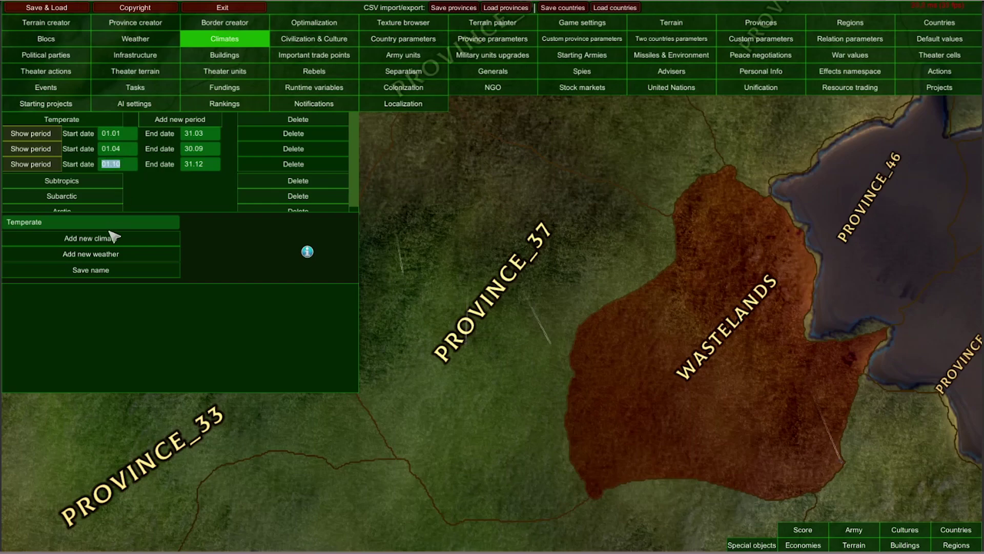
click(90, 252)
click(44, 133)
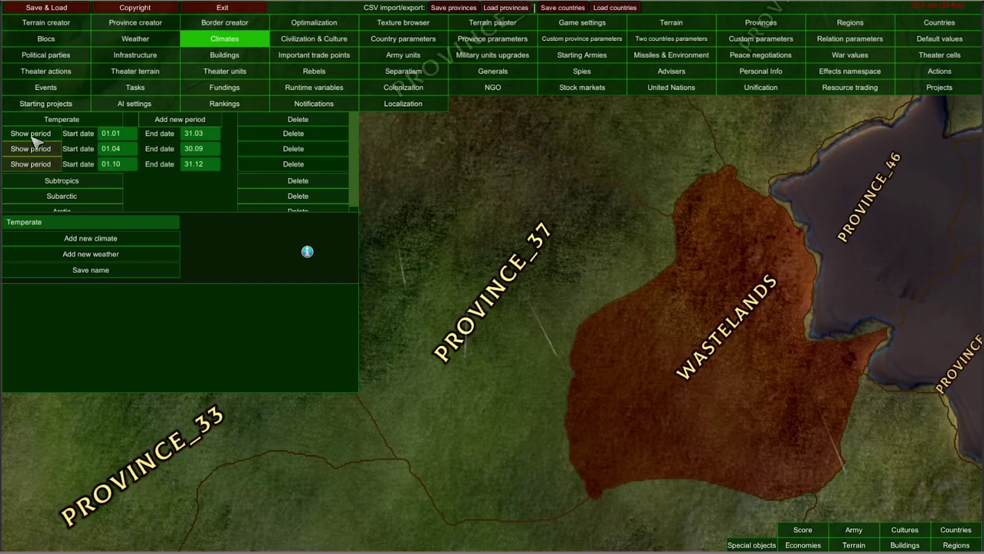
click(84, 257)
click(71, 296)
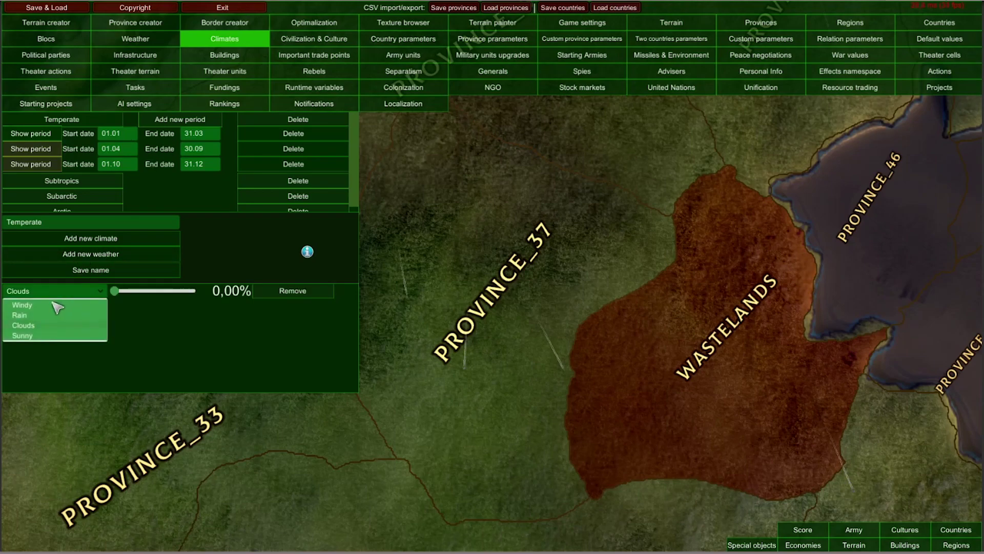
click(31, 317)
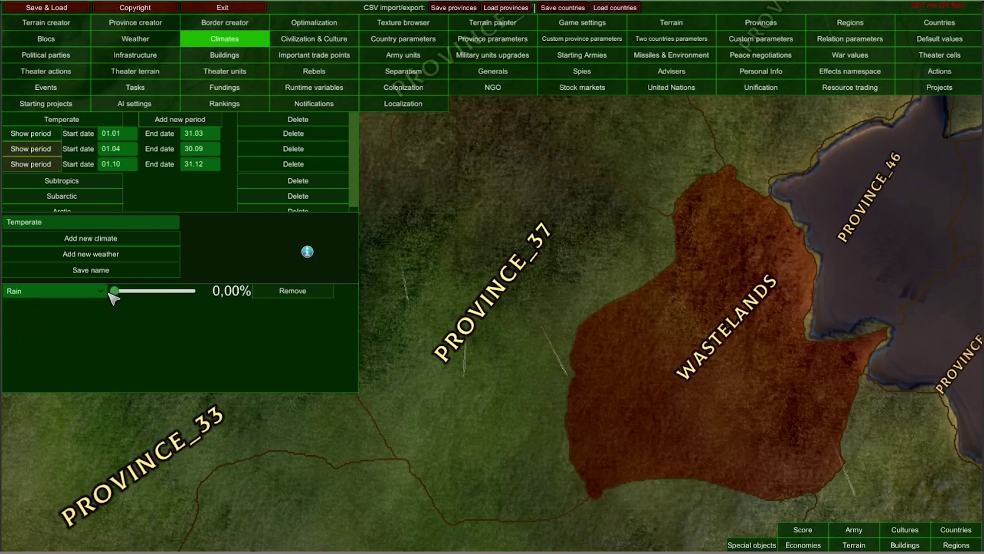
Set the Rain chance to 100% for the Temperate period, and open the Subarctic climate's periods.
drag(118, 293, 220, 296)
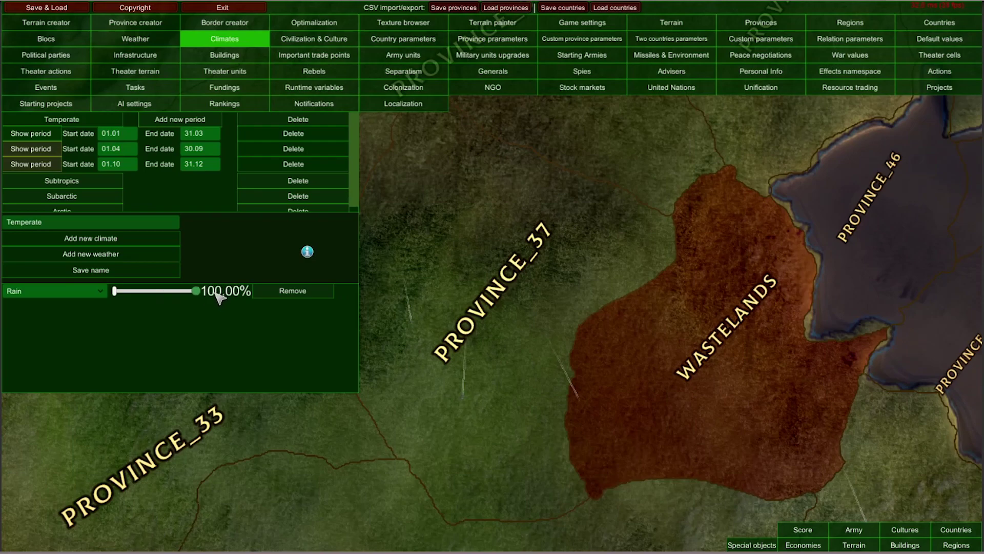
click(67, 152)
click(67, 151)
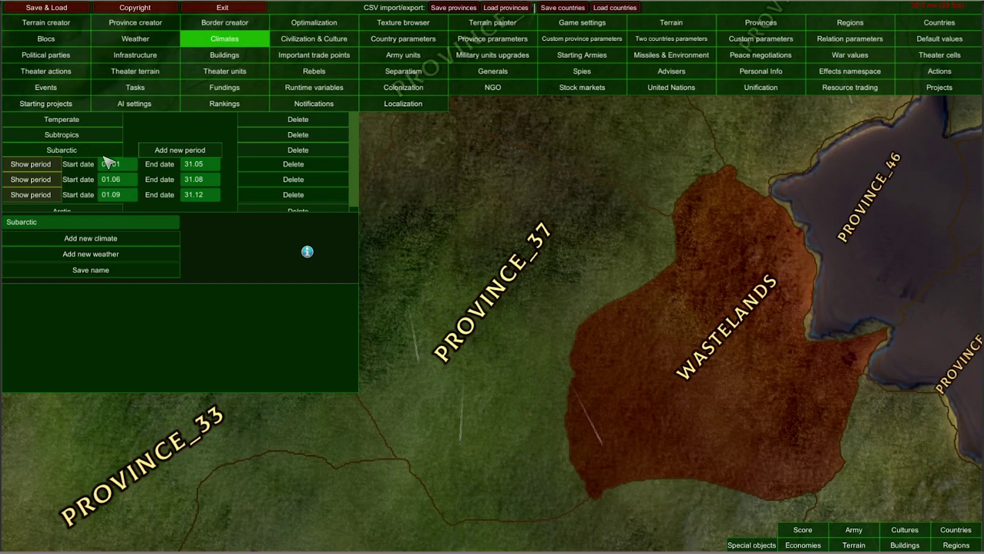
scroll(354, 169, down, 1)
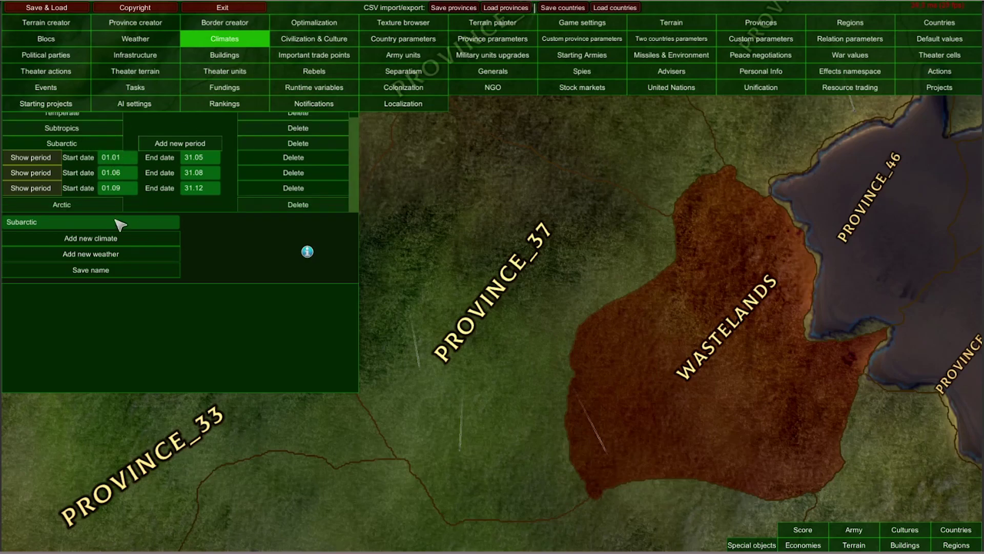
Add a period to the Arctic climate that runs from 01.01 to 31.12.
click(64, 208)
click(166, 167)
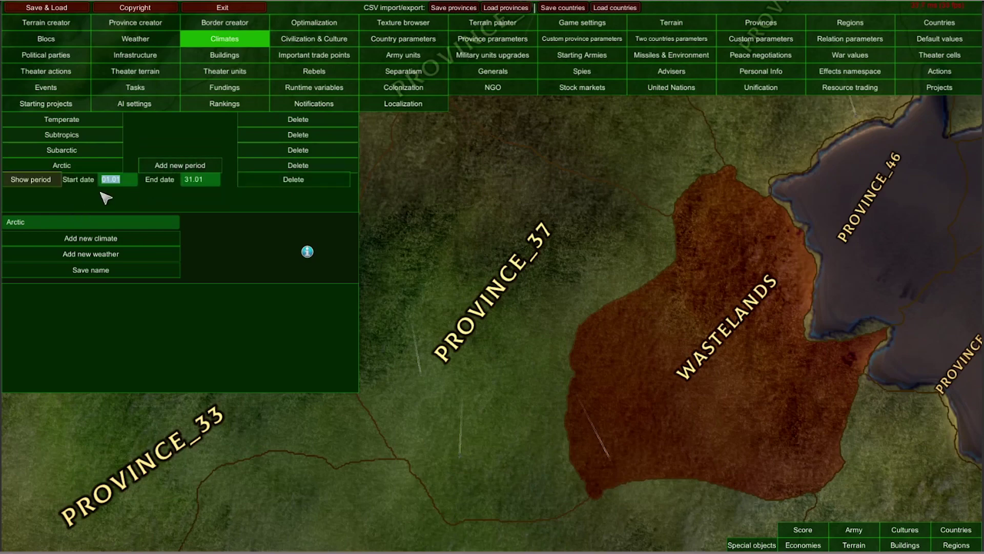
click(207, 181)
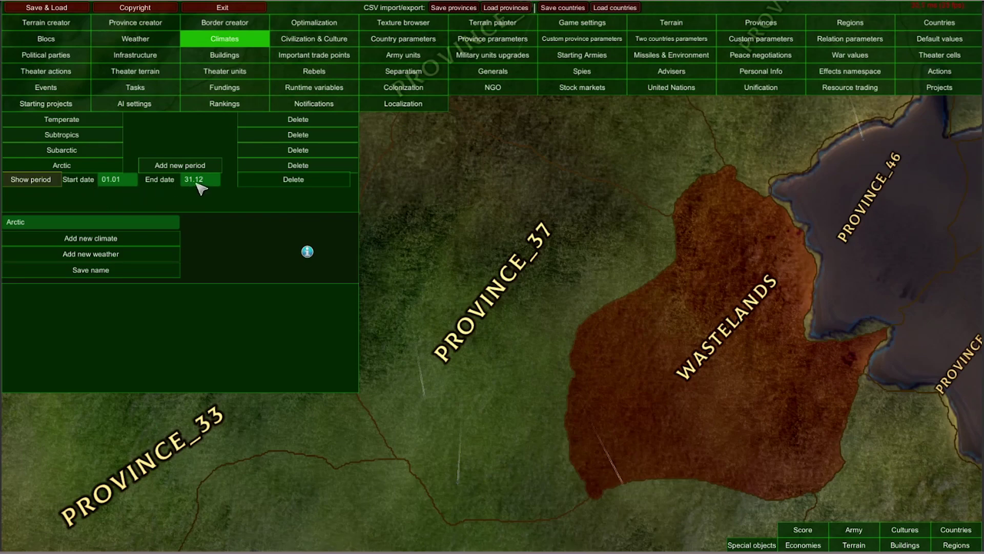
Add a weather entry to the Arctic period and set it to Windy with a 100% chance.
click(81, 257)
click(69, 291)
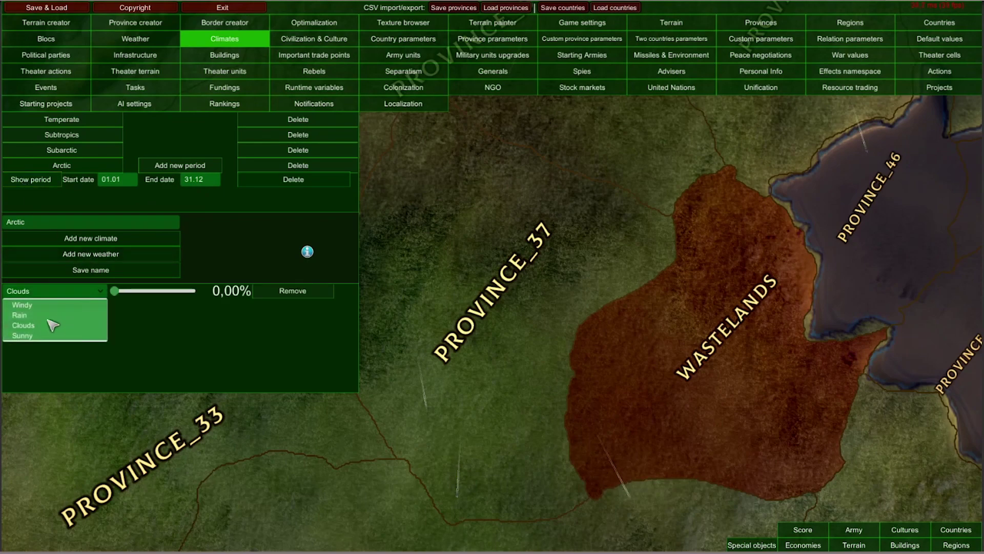
click(23, 305)
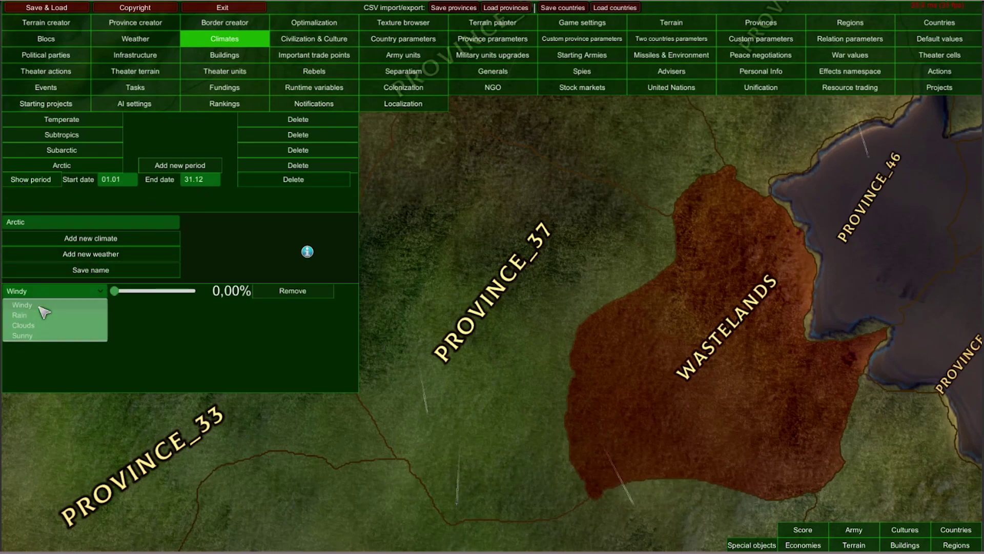
drag(117, 290, 246, 297)
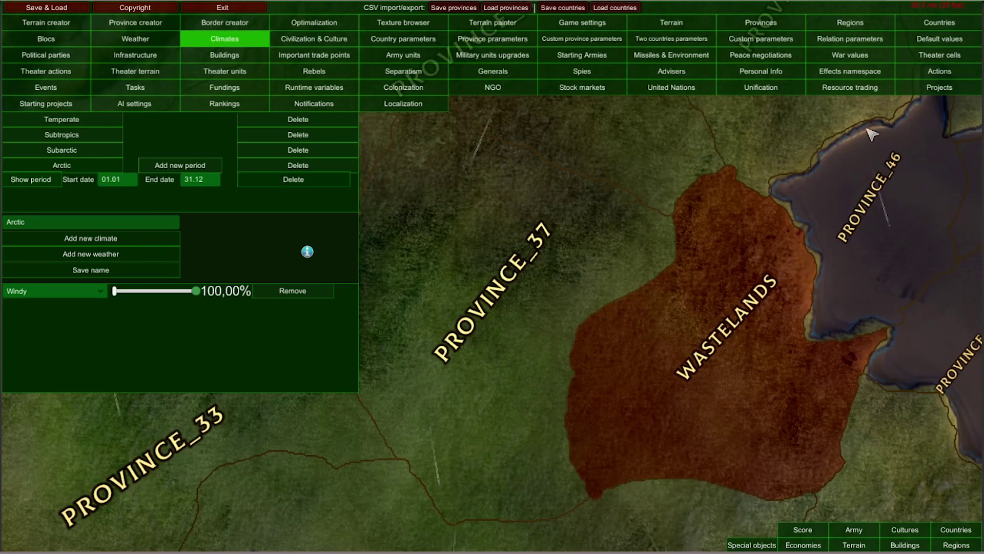
Assign the Subarctic climate to Region1 in the region settings and save it.
click(848, 23)
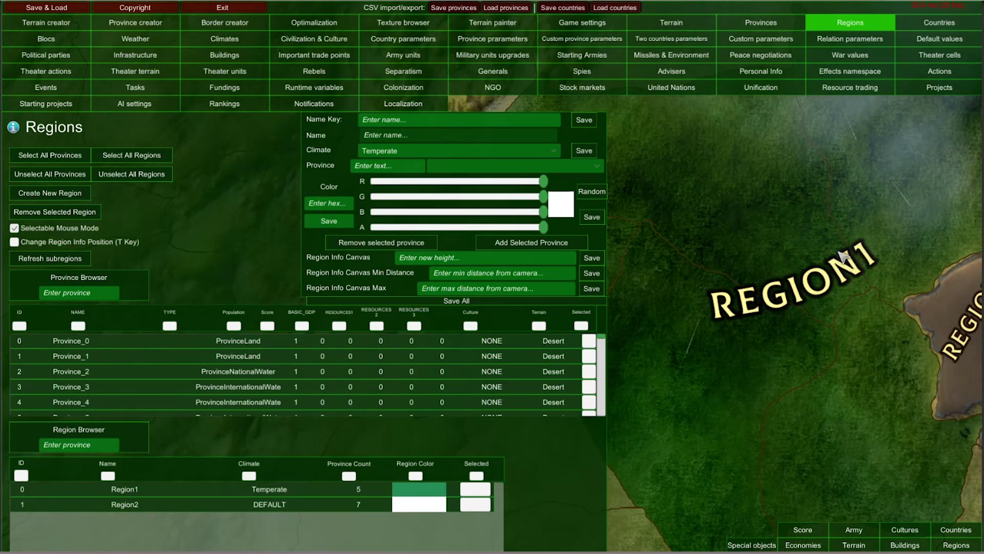
click(823, 288)
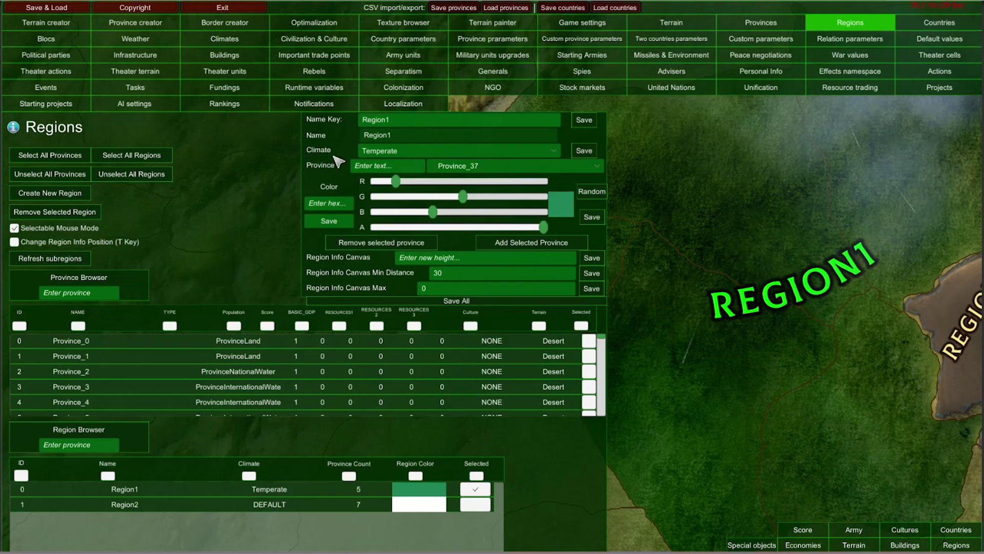
click(379, 154)
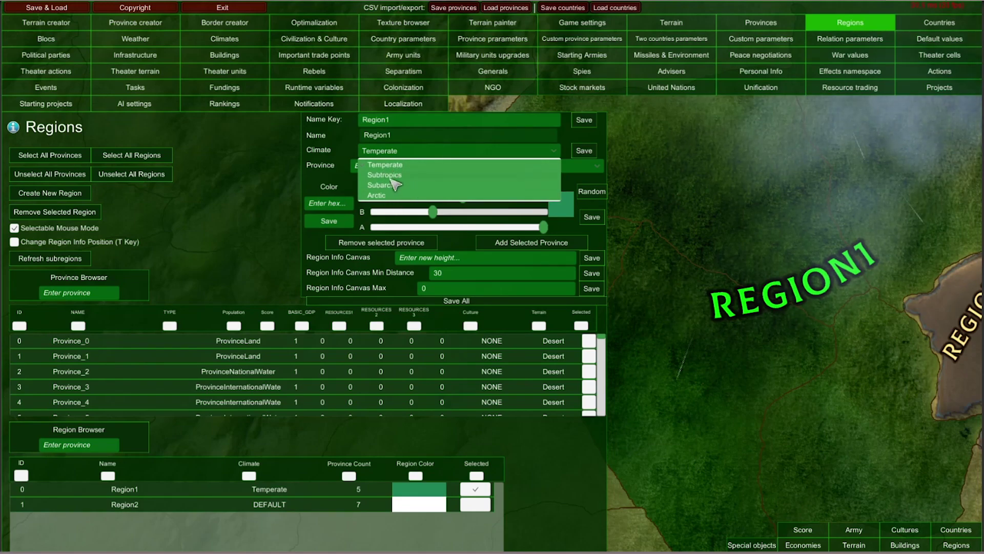
click(405, 185)
click(584, 151)
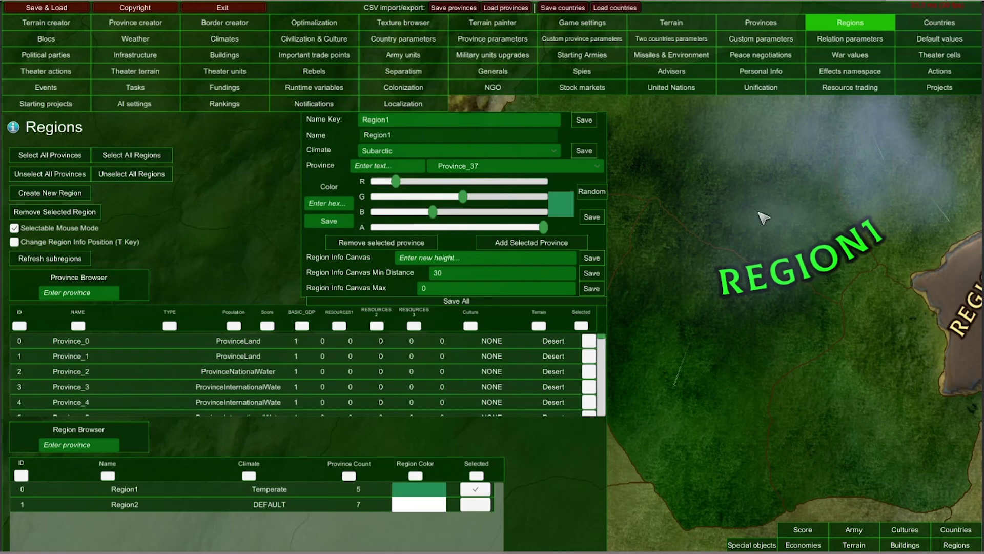
Look over the civilization and culture settings, and view the culture options available in the province editor.
mouse_move(799, 270)
mouse_down()
mouse_move(811, 435)
mouse_move(872, 346)
mouse_move(771, 328)
mouse_move(737, 384)
mouse_move(799, 272)
mouse_up()
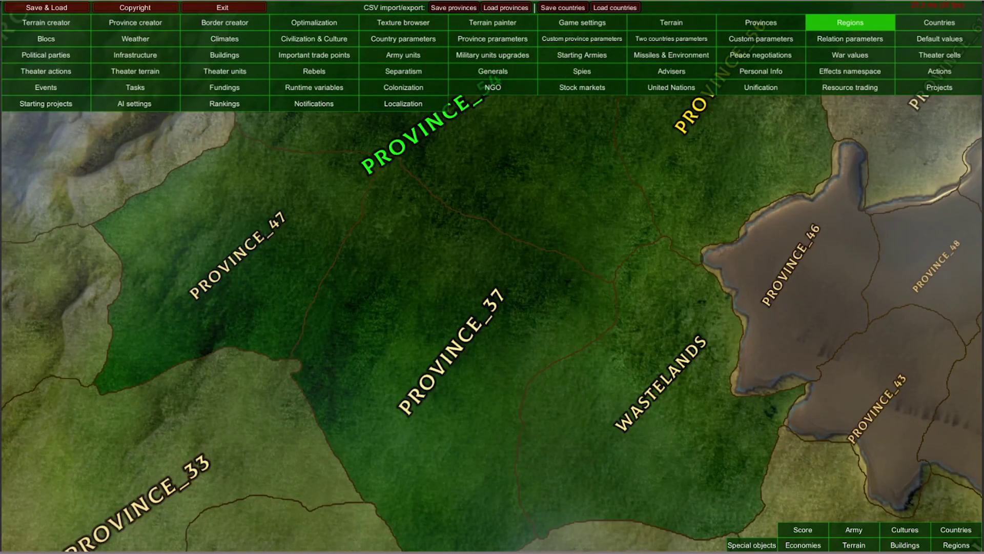
click(306, 41)
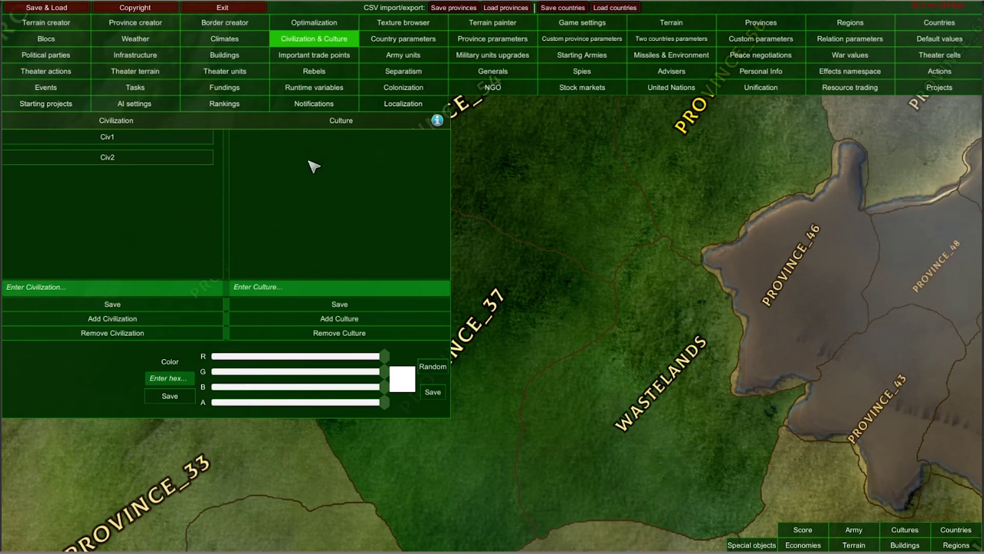
drag(576, 313, 677, 260)
click(757, 25)
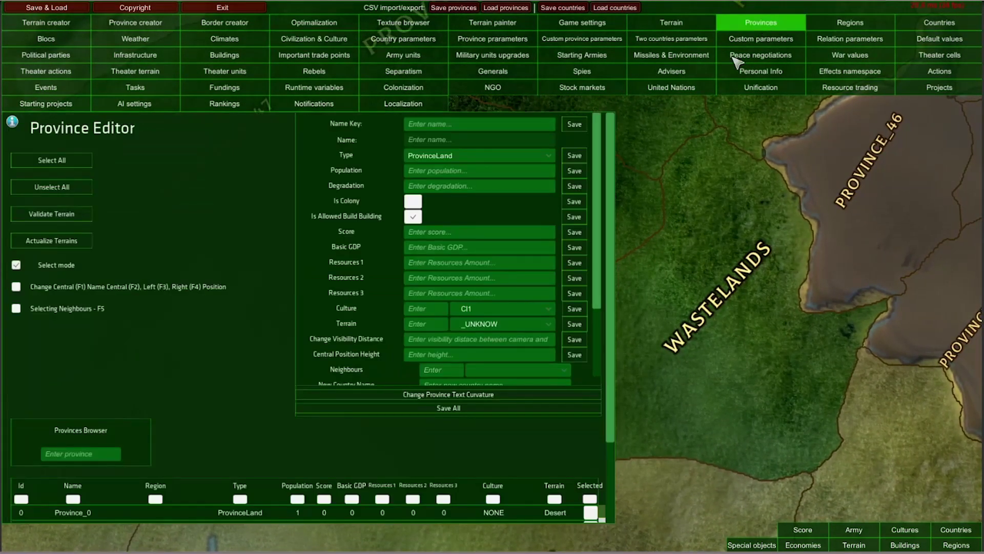
scroll(343, 204, down, 2)
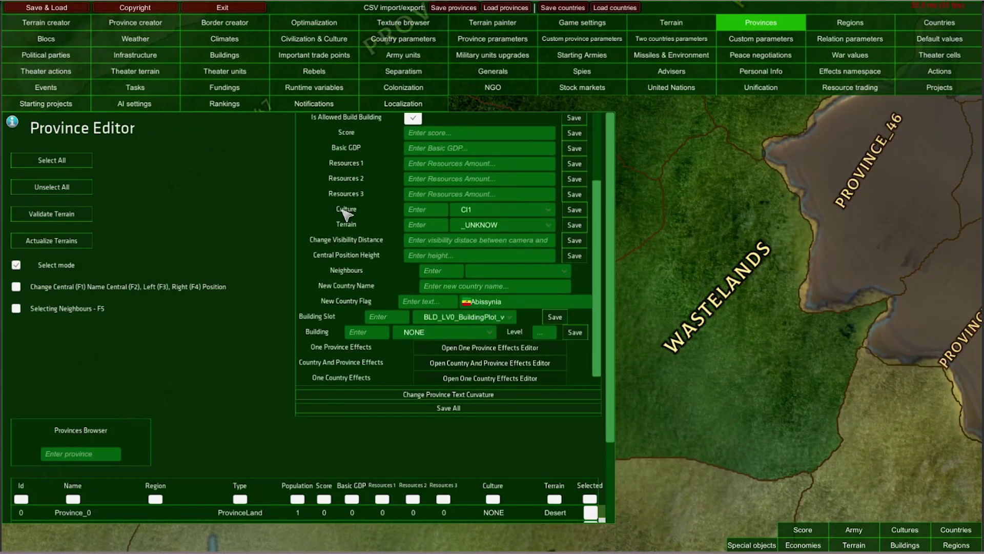
click(477, 211)
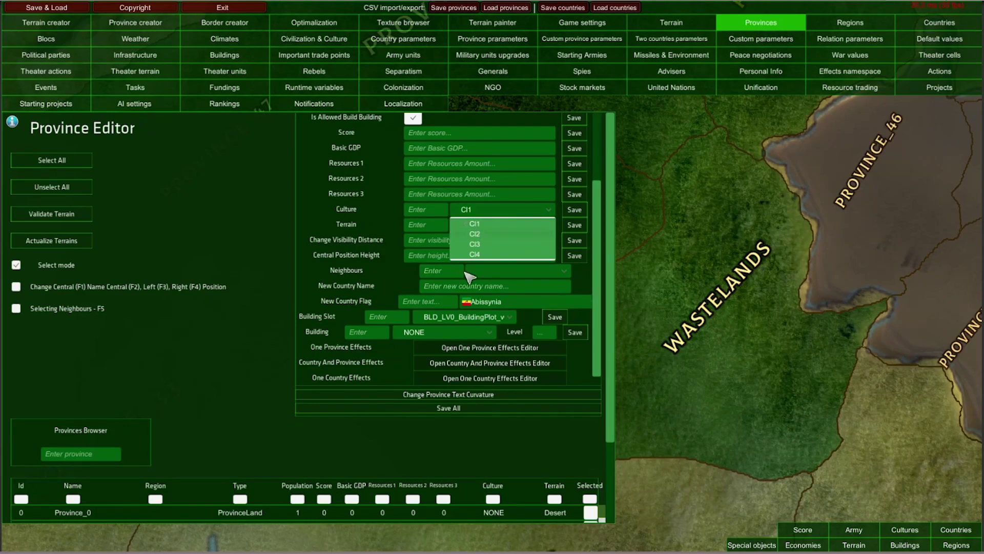
click(785, 27)
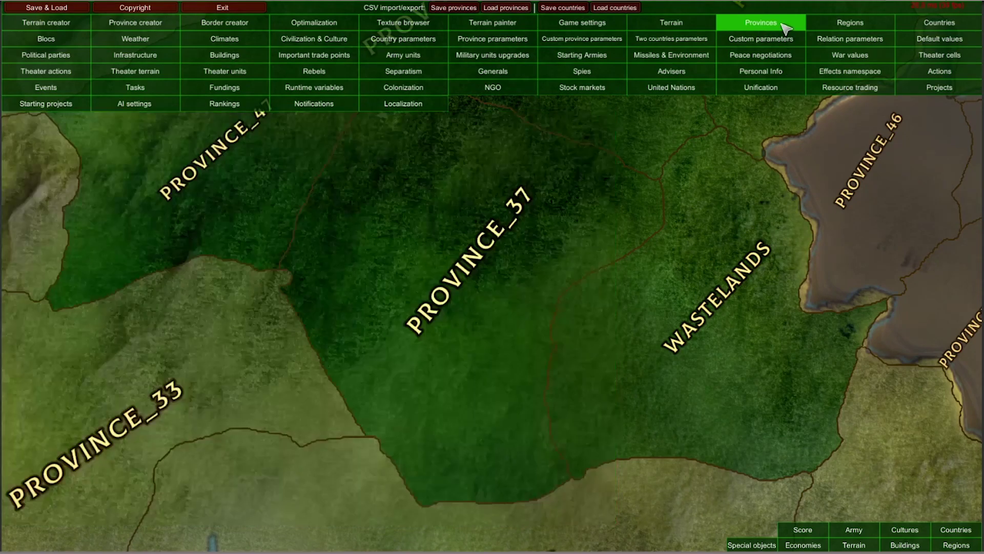
Examine the available and selected culture fields in the country settings.
click(943, 25)
scroll(326, 275, down, 8)
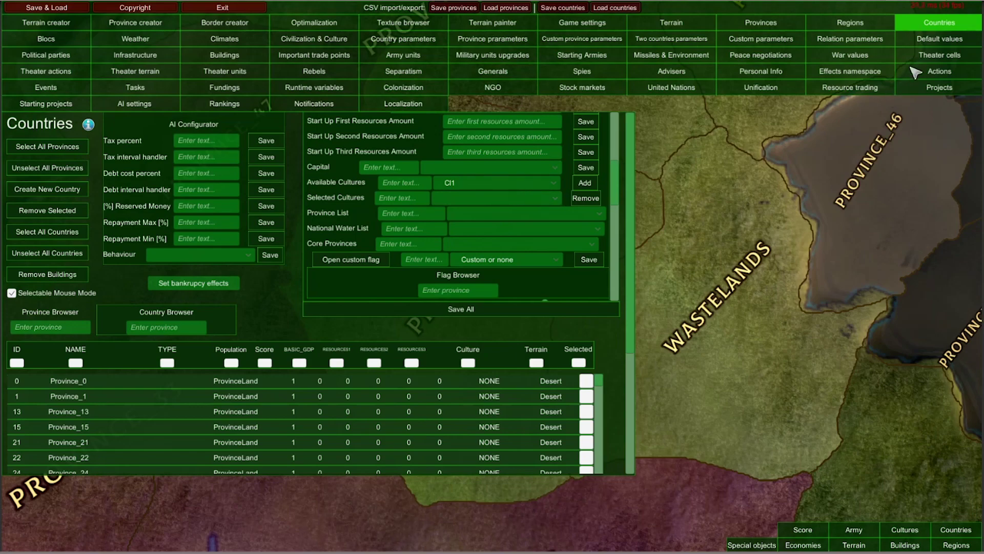
click(930, 29)
drag(616, 302, 606, 351)
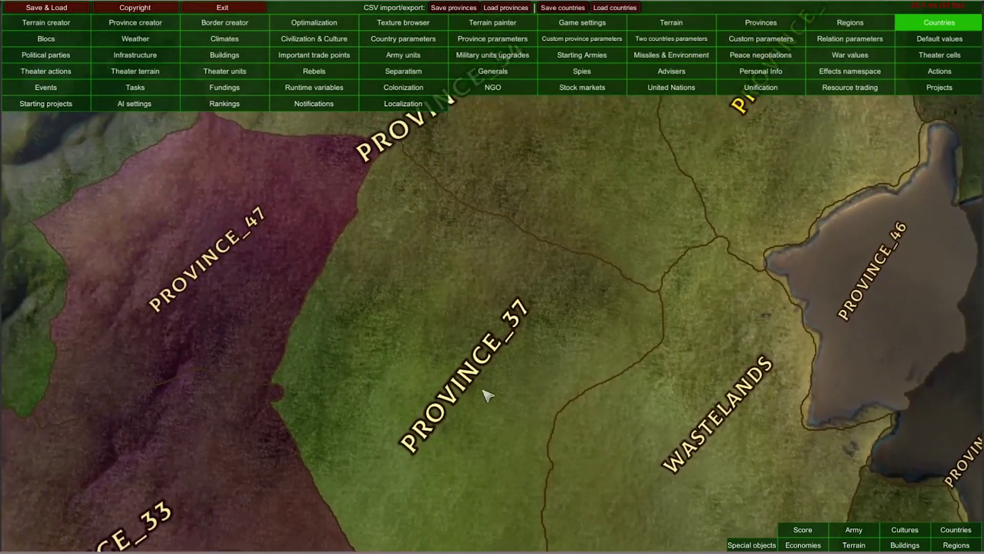
Return to the civilization and culture settings and view Civ1's cultures and the color of its first culture.
click(508, 369)
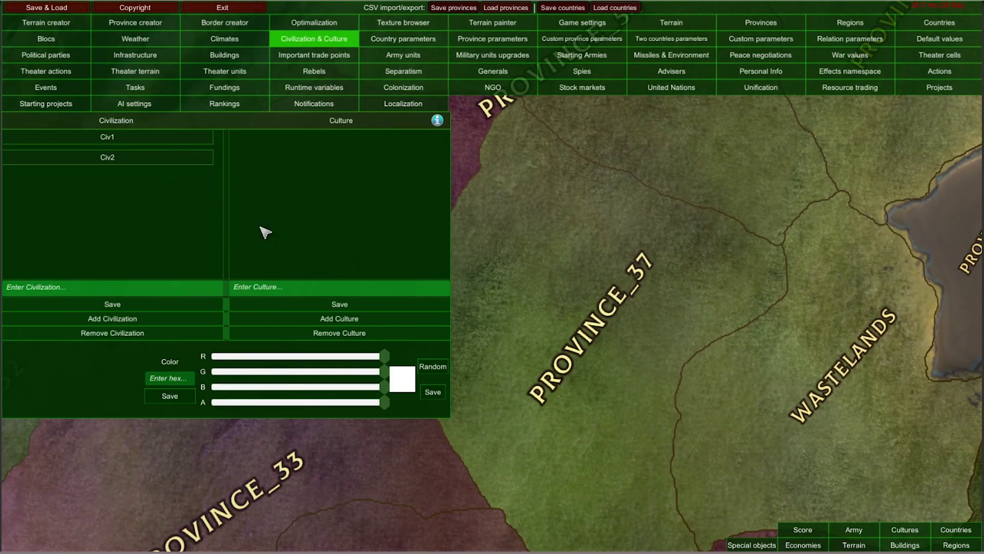
click(119, 140)
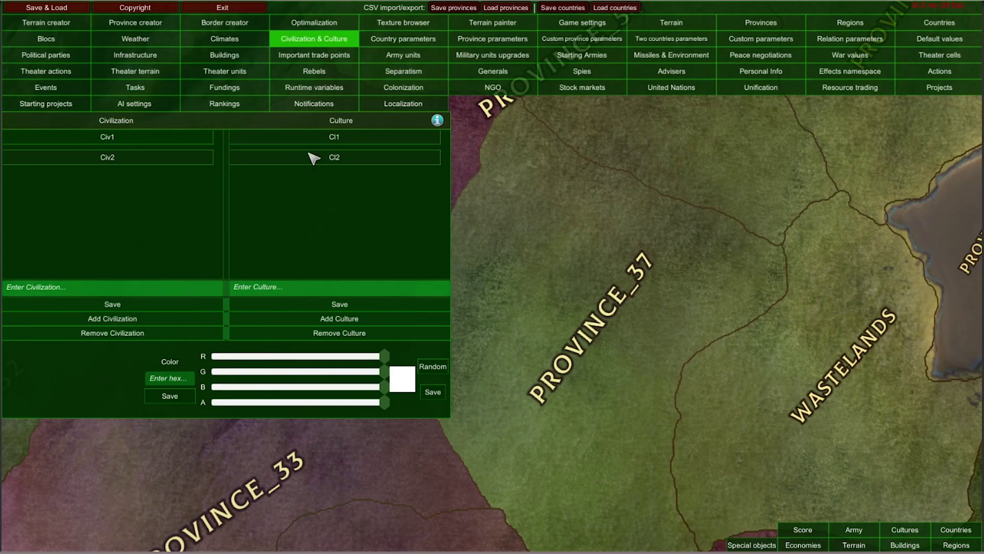
click(315, 138)
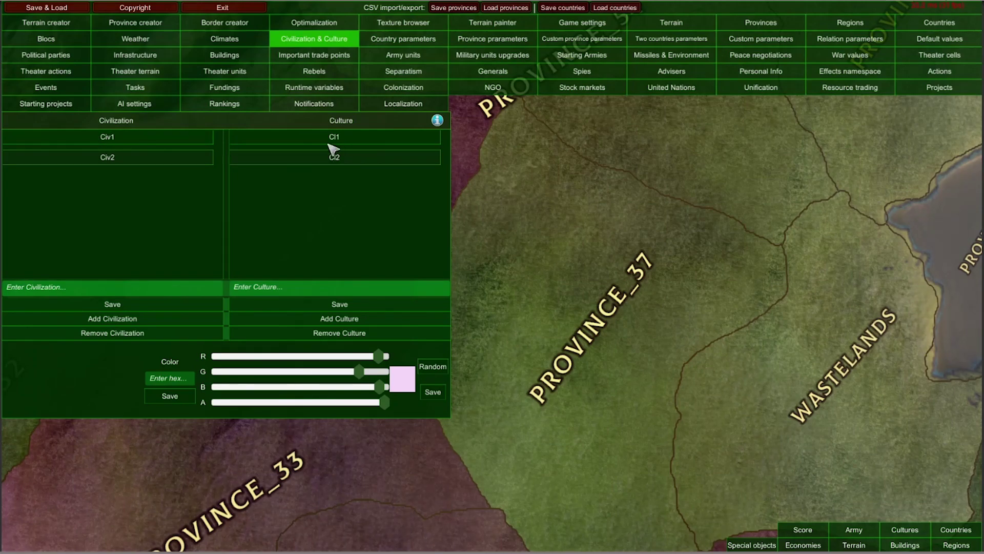
Add a new civilization named White Walkers.
click(169, 156)
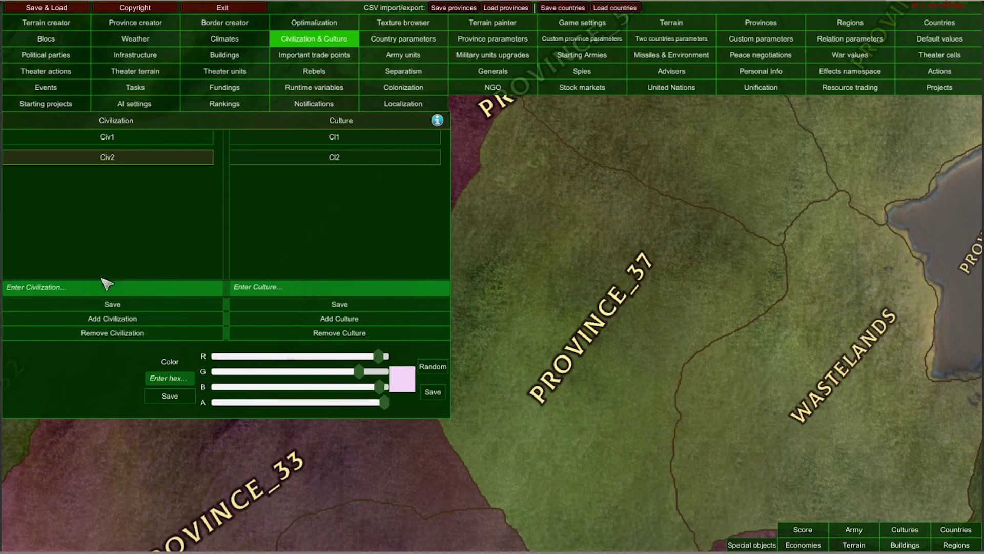
text(White Walkers)
click(109, 319)
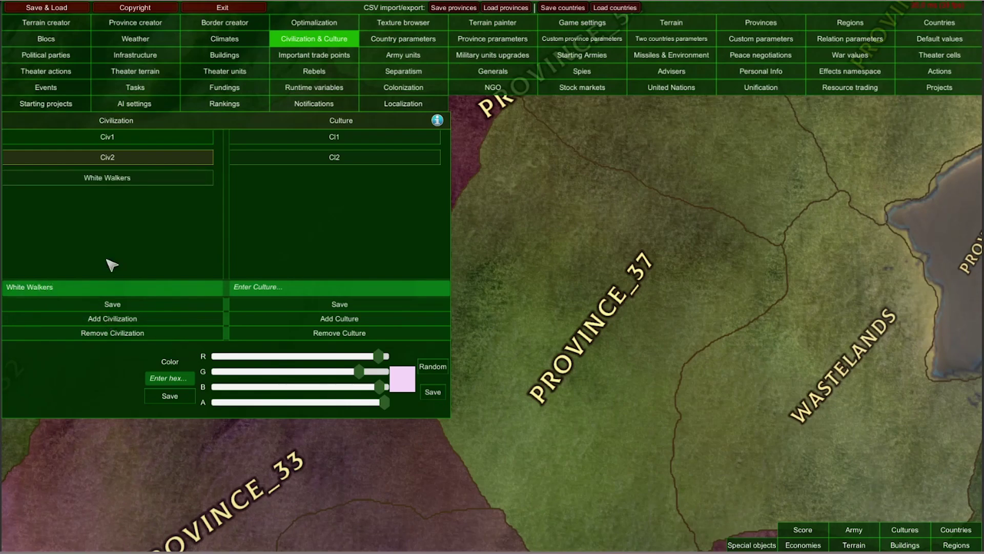
Add a culture named Wildlings to the White Walkers civilization.
click(105, 182)
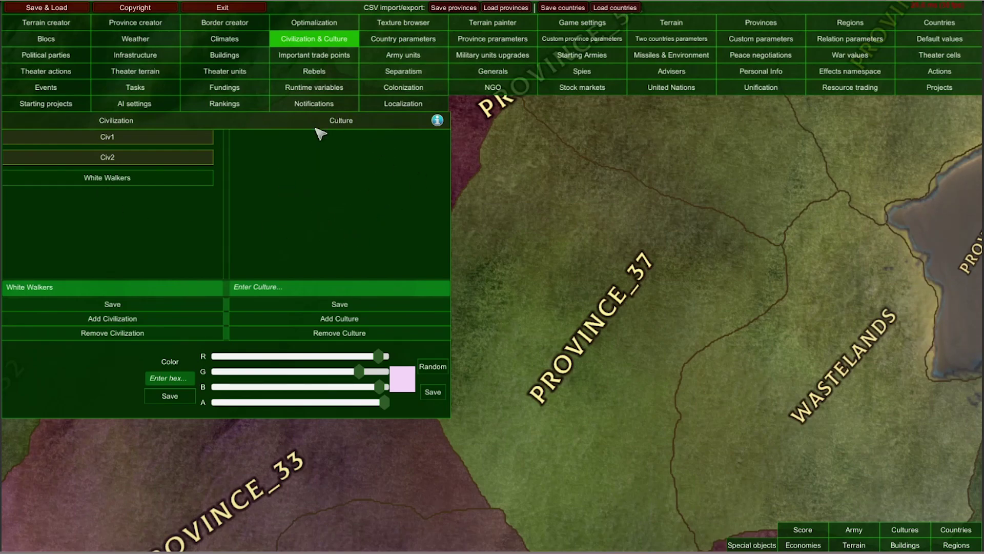
click(283, 289)
text(Wildlings)
click(330, 319)
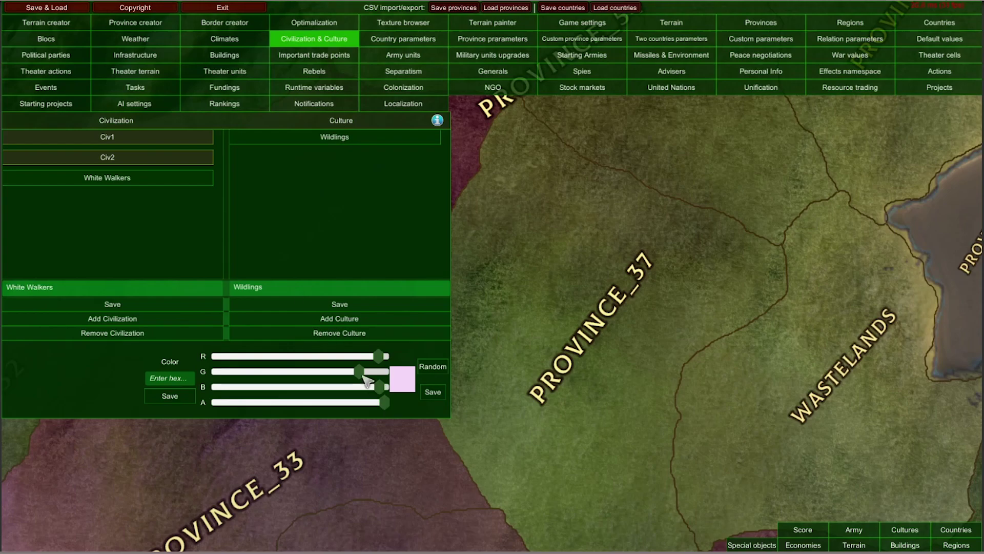
Try out several random colors and a plain white for the Wildlings culture.
click(427, 371)
click(433, 377)
click(436, 378)
click(436, 378)
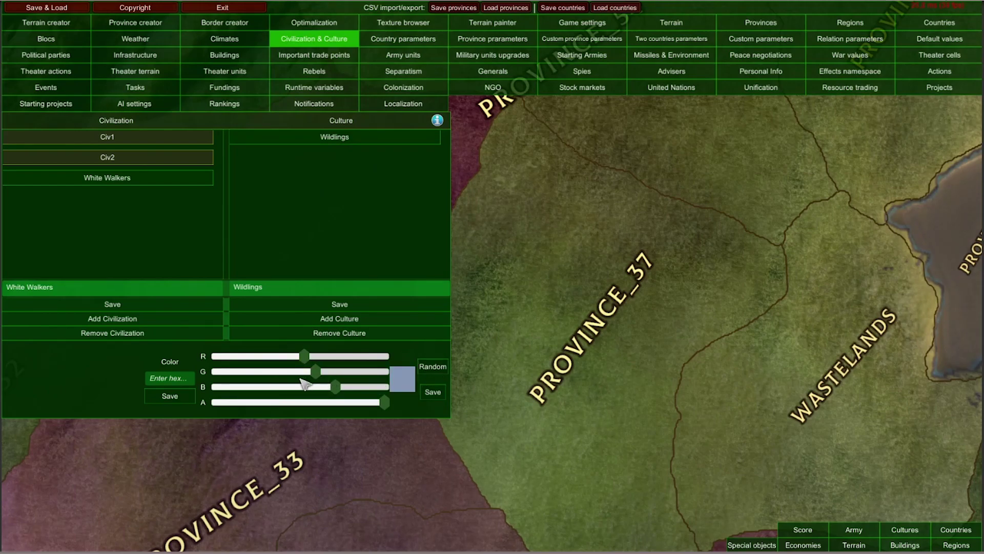
drag(308, 372, 351, 356)
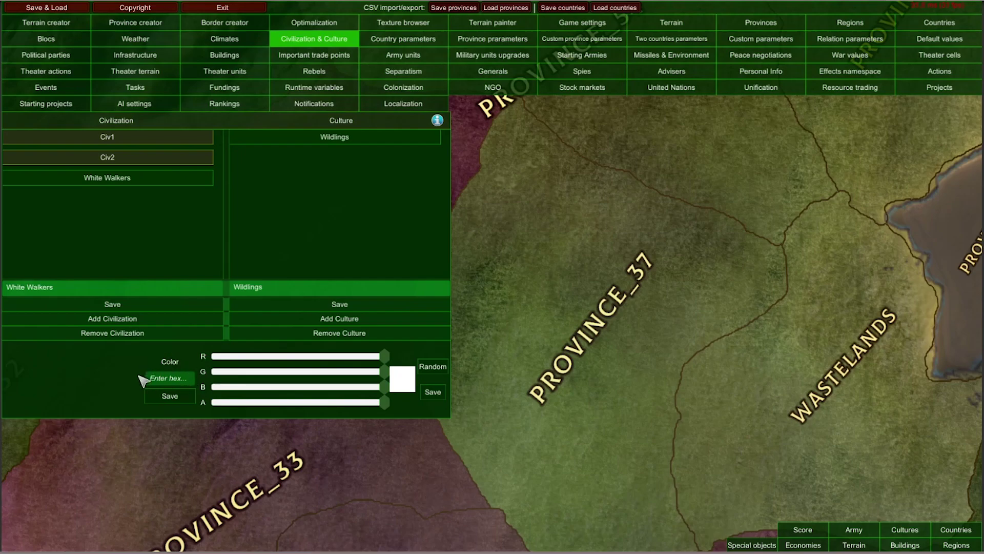
click(413, 368)
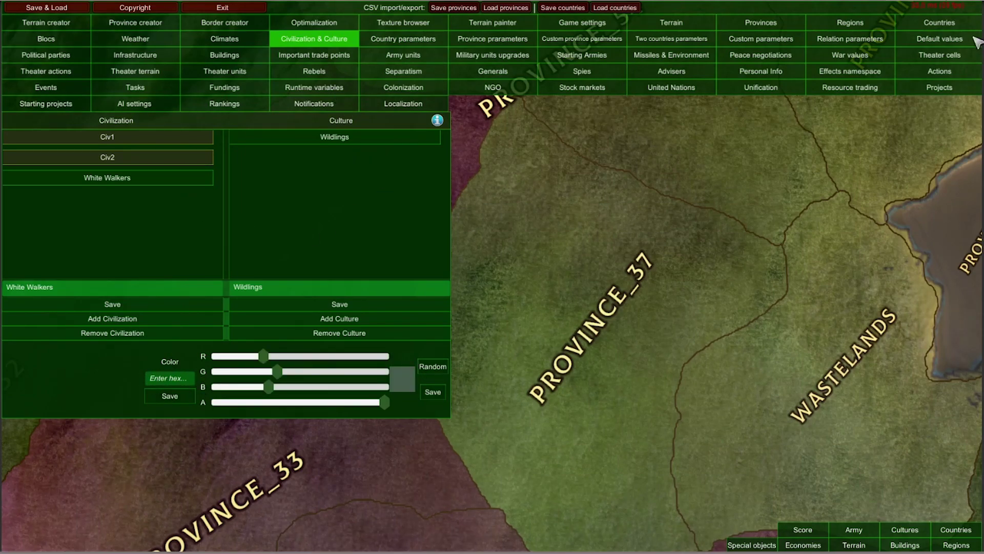
Open the country settings and select Country 2, the owner of Province_26, for editing.
click(963, 24)
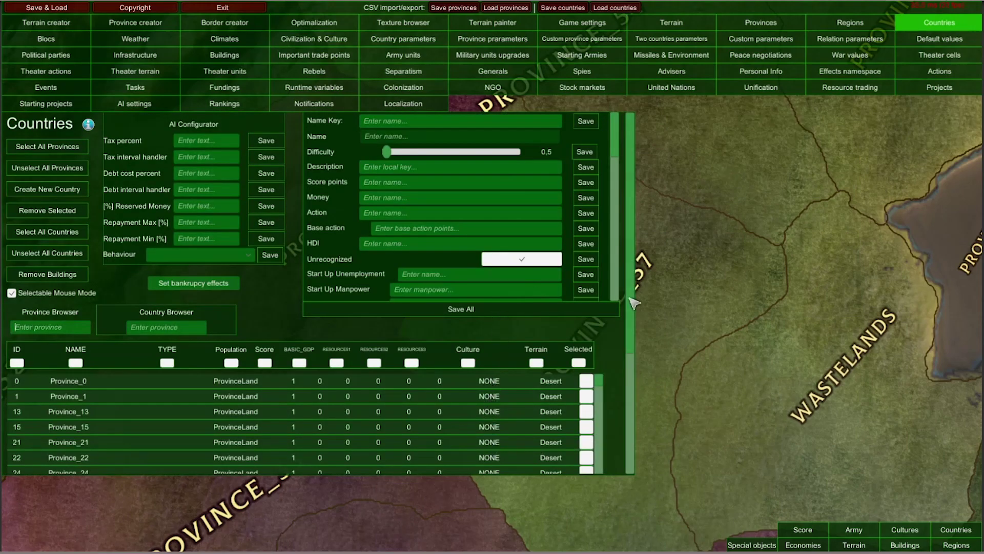
scroll(259, 396, down, 5)
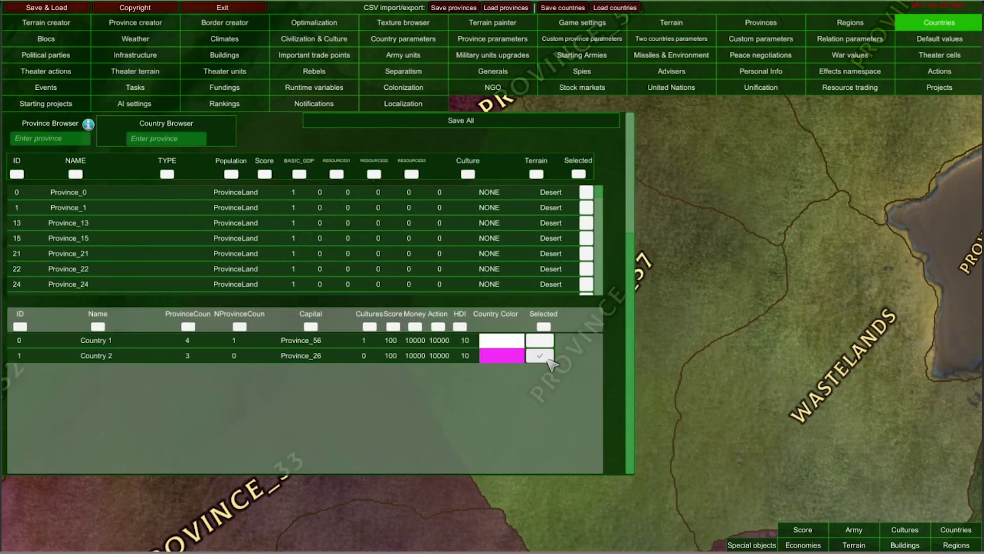
drag(626, 395, 626, 220)
key(s)
key(a)
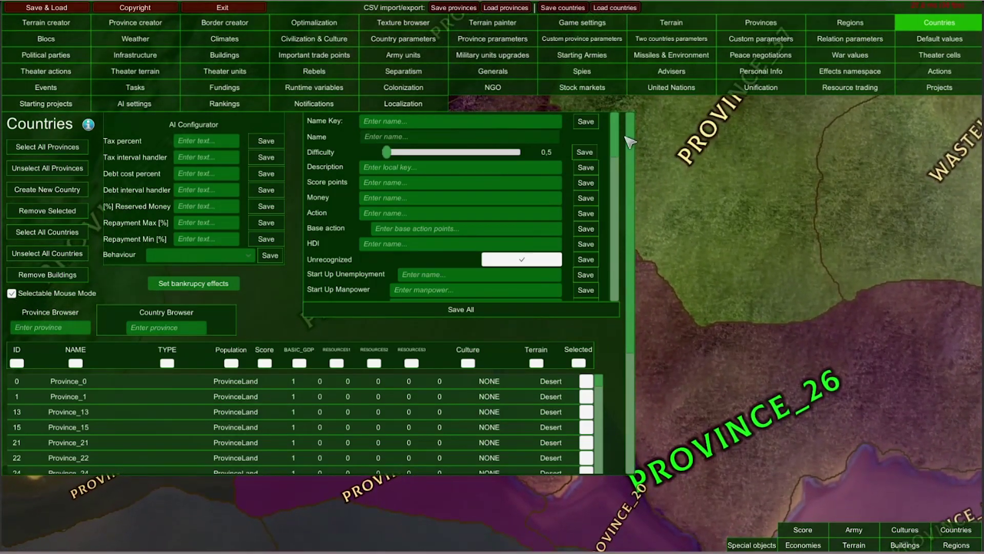
scroll(466, 233, down, 5)
click(773, 435)
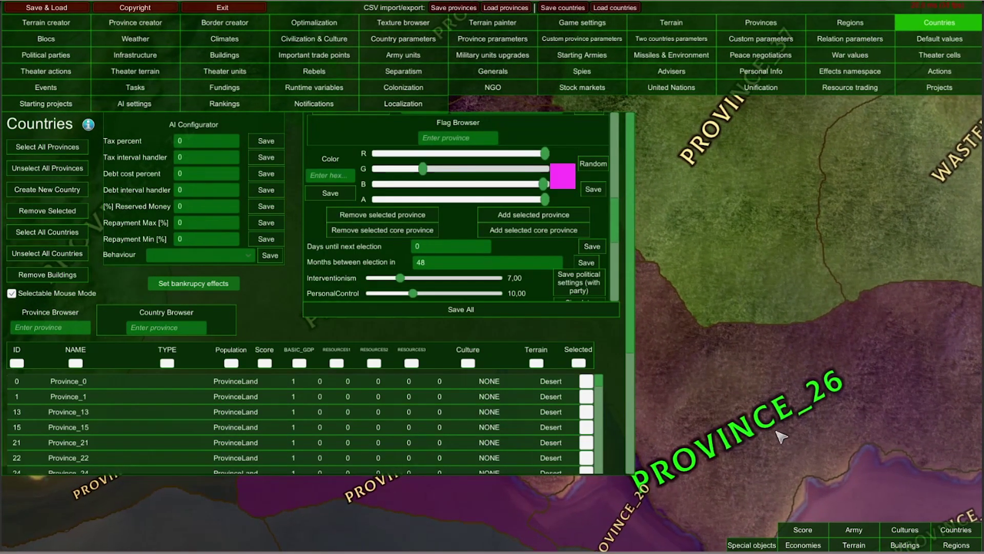
Add the Wildlings culture to the selected cultures of Country 2.
drag(619, 219, 617, 165)
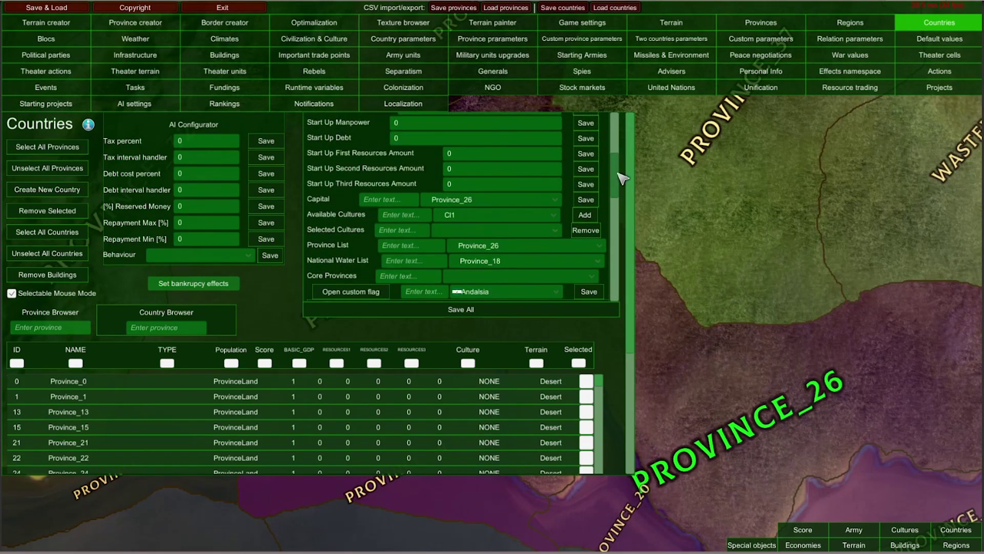
click(458, 215)
click(467, 270)
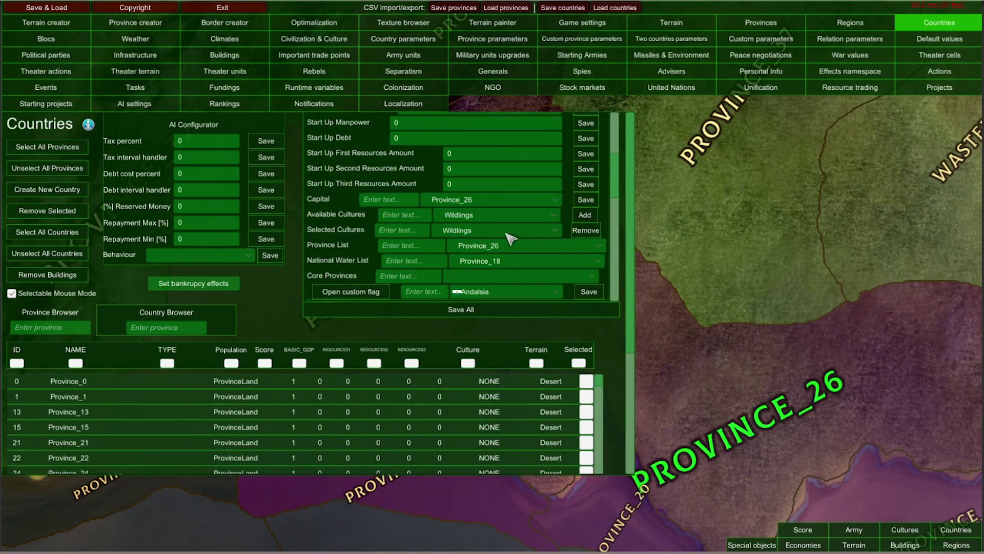
Select Province_33 on the map and open its properties in the province editor.
drag(805, 326, 894, 386)
drag(738, 317, 839, 346)
click(749, 312)
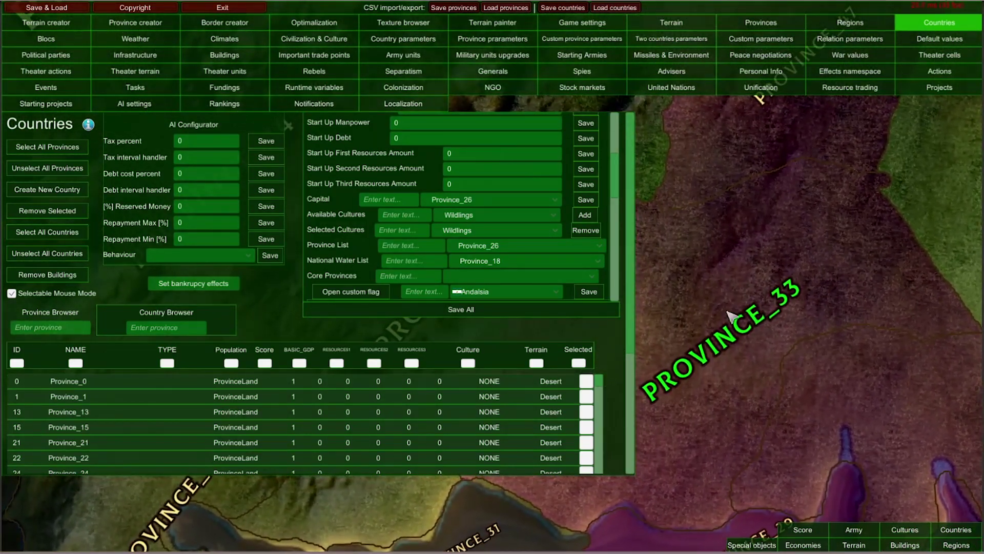
click(749, 26)
click(753, 317)
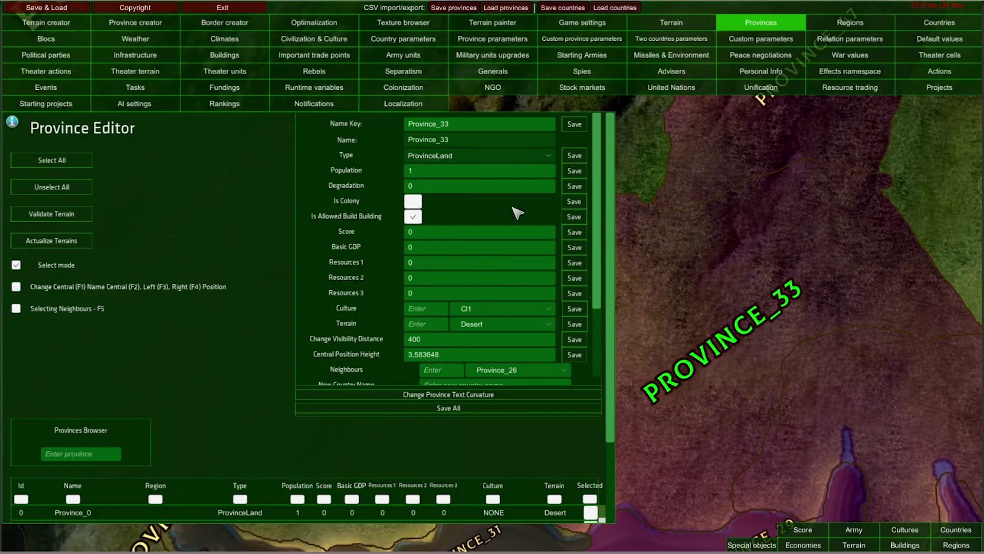
Set the culture of Province_33 to Wildlings.
drag(603, 171, 613, 256)
click(513, 271)
click(507, 282)
scroll(368, 353, up, 2)
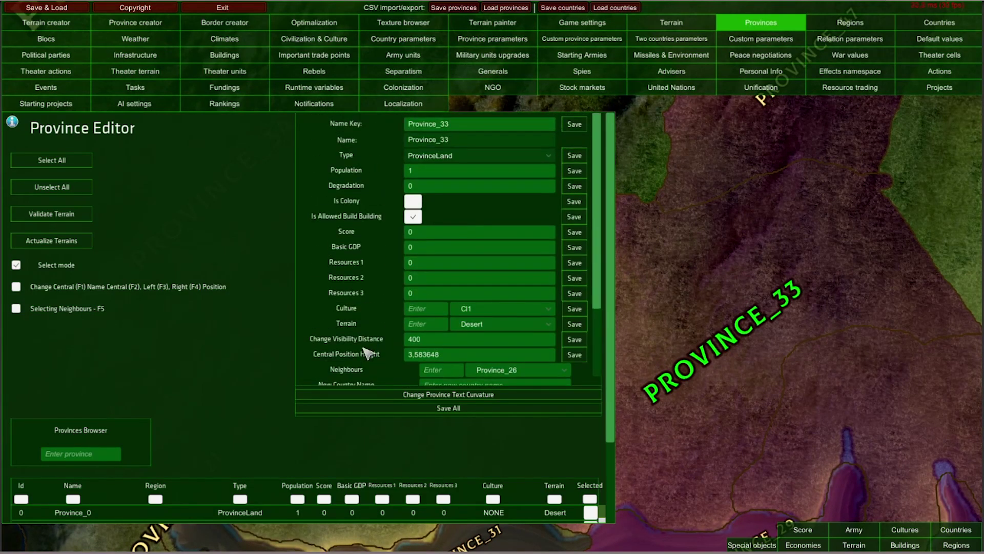
click(470, 311)
click(485, 364)
Look over the map around Province_26, briefly reopen the civilization and culture settings, and close them.
drag(814, 388, 694, 234)
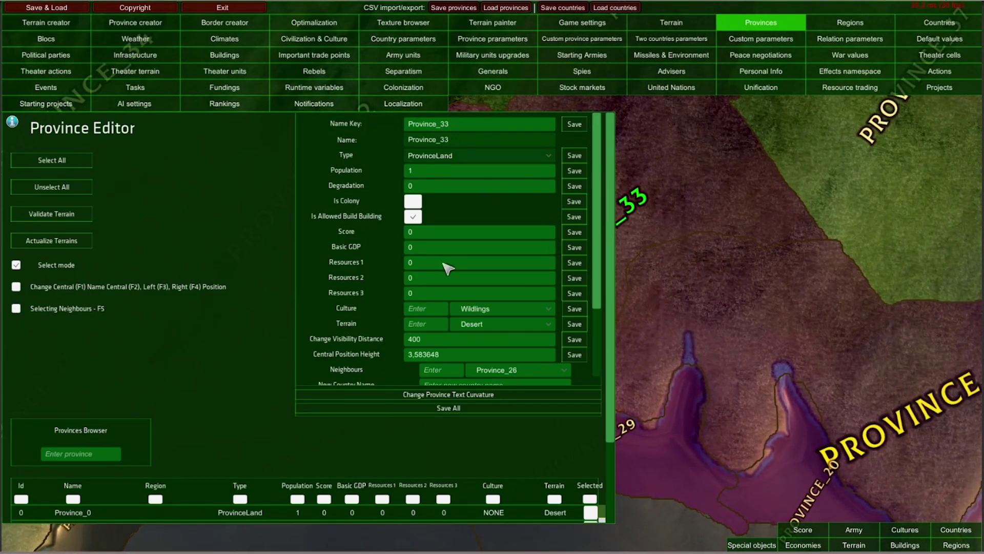
drag(774, 313, 715, 272)
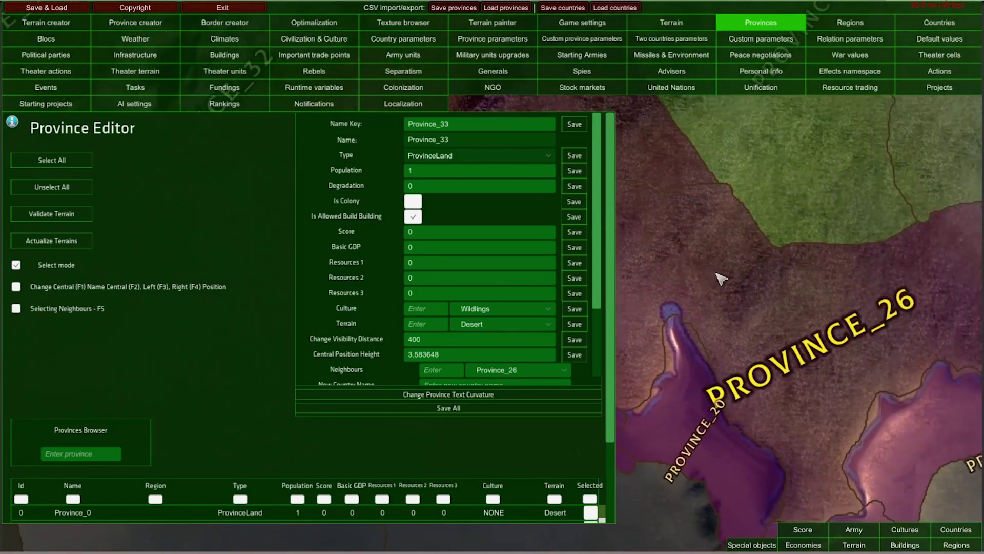
click(816, 300)
click(306, 41)
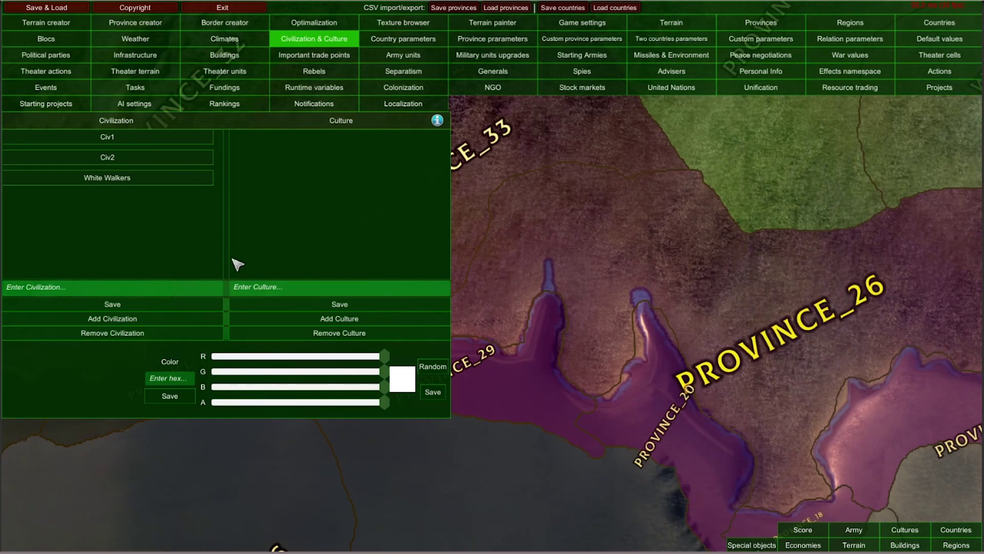
click(292, 41)
drag(742, 256, 495, 280)
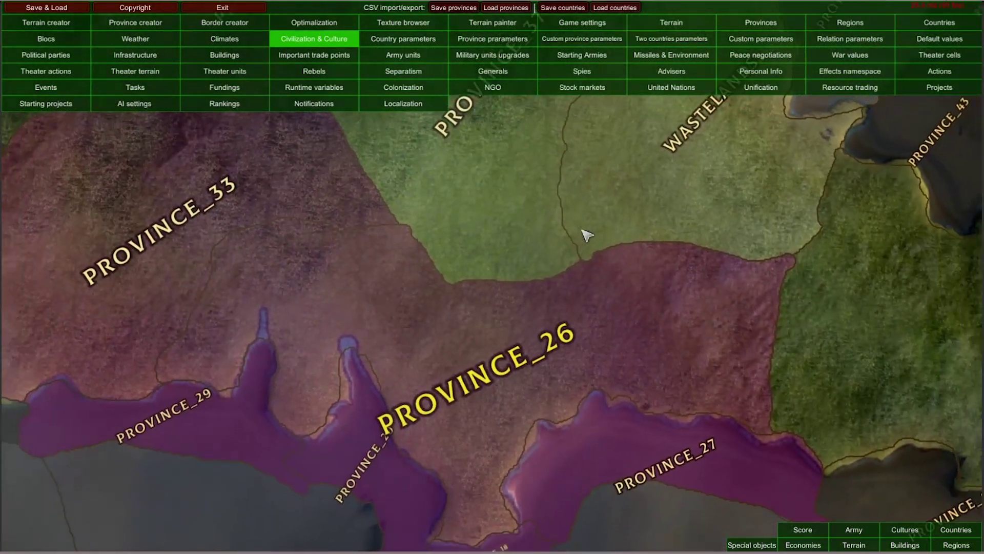